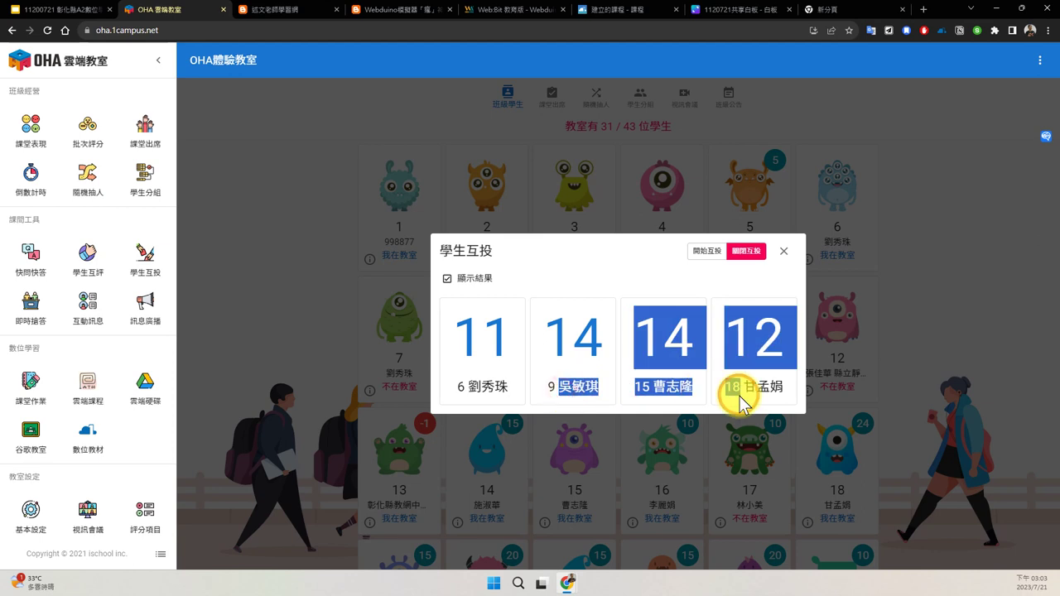
Close the 學生互投 results window.
{"action": "left_click", "coordinate": [669, 386]}
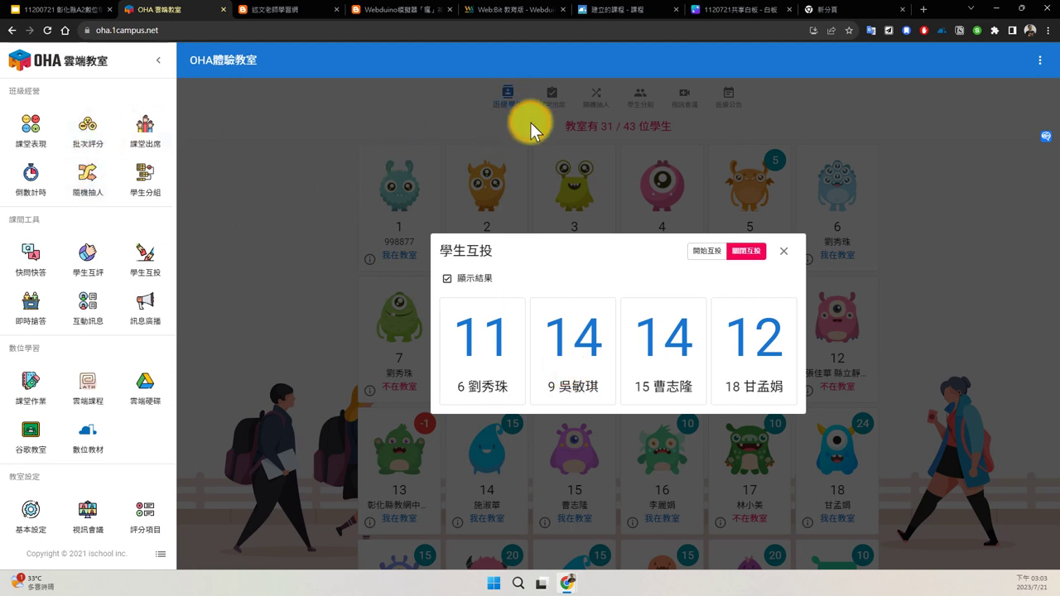
{"action": "left_click", "coordinate": [783, 252]}
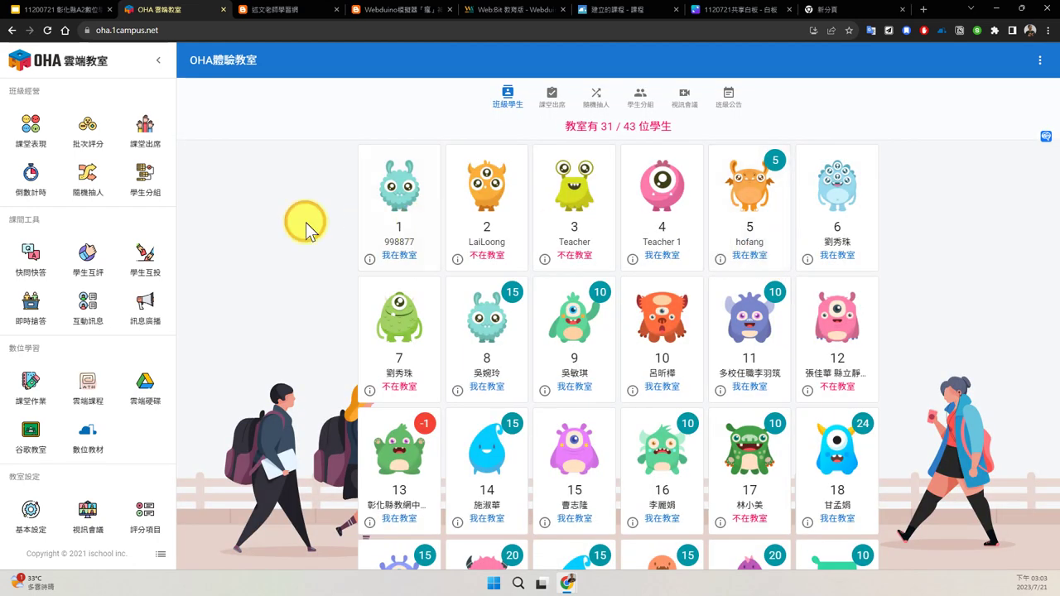
Set up a 學生互評 in 小組互評 mode covering all six groups, with 排除學生自我評分 enabled.
{"action": "left_click", "coordinate": [90, 265]}
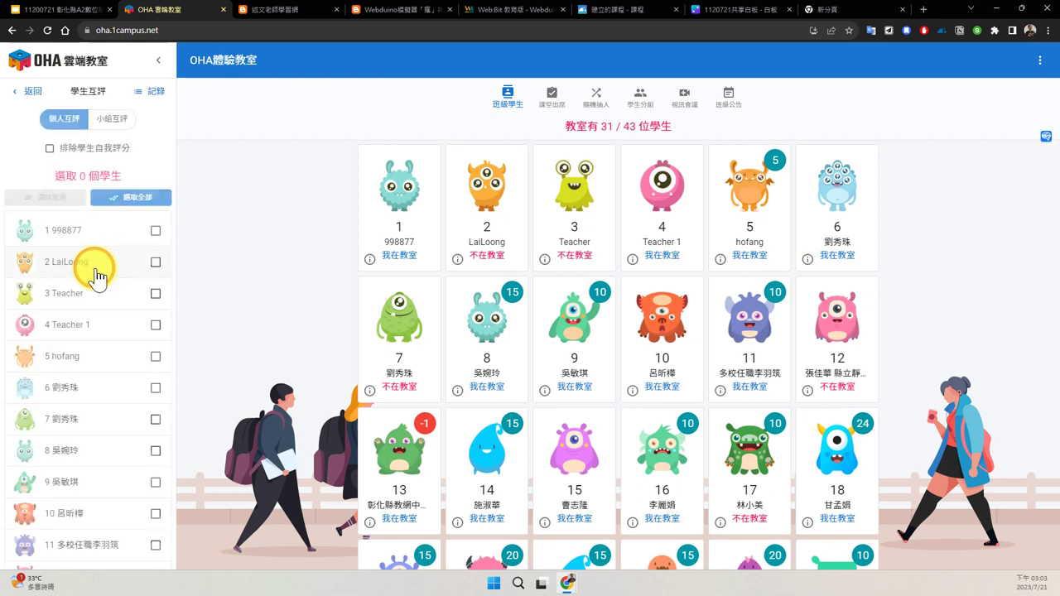
{"action": "left_click", "coordinate": [116, 120]}
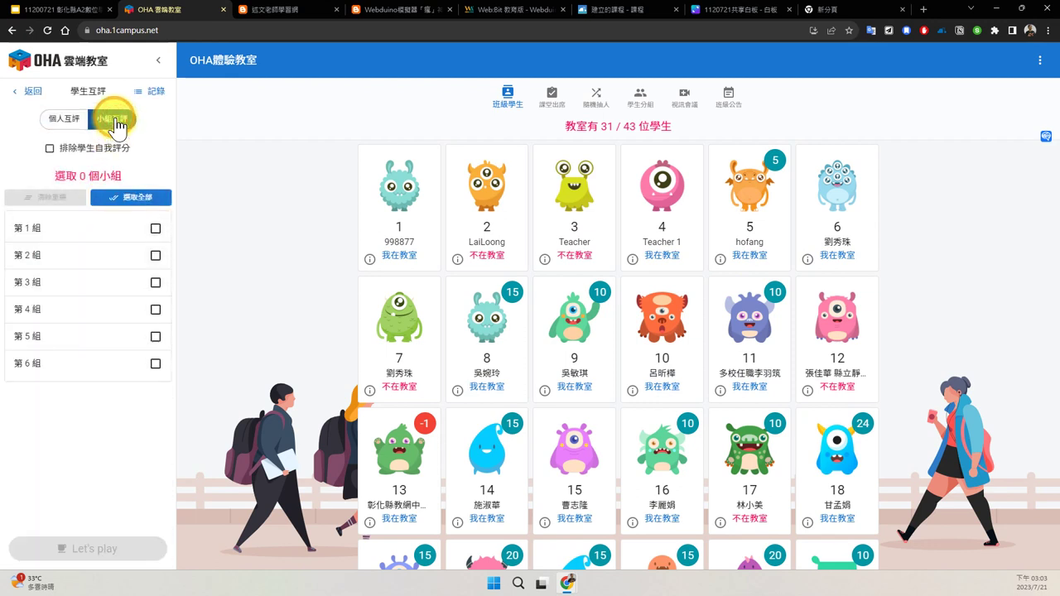
{"action": "left_click", "coordinate": [122, 197]}
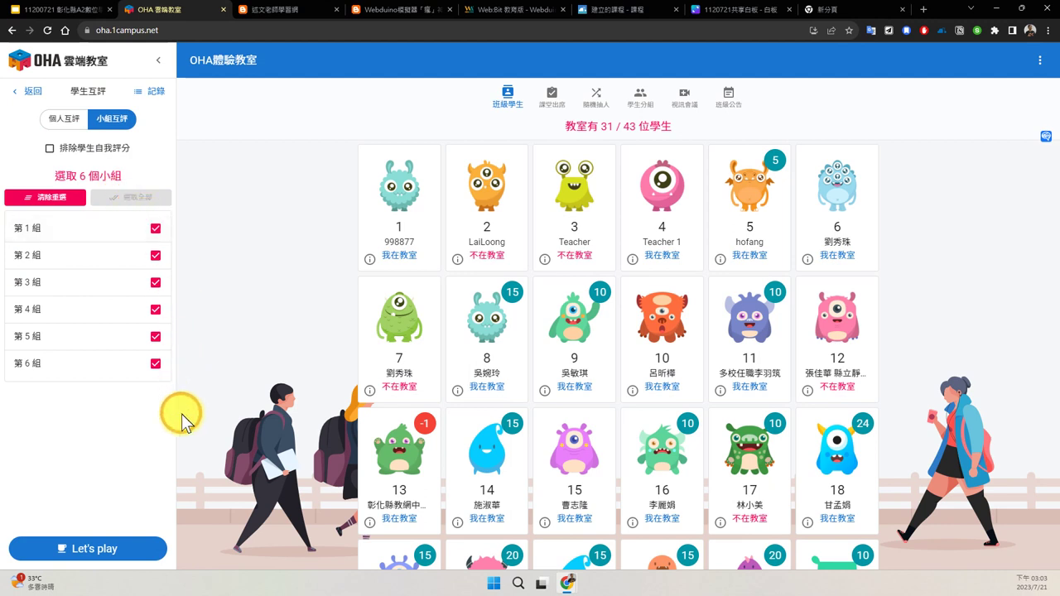
{"action": "left_click", "coordinate": [48, 150]}
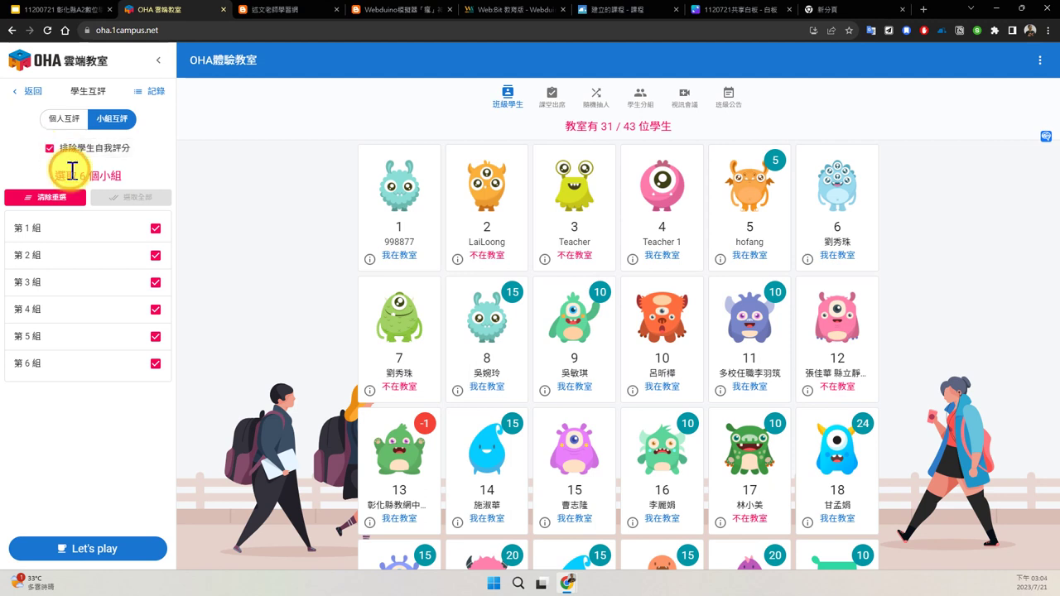
{"action": "left_click", "coordinate": [135, 548]}
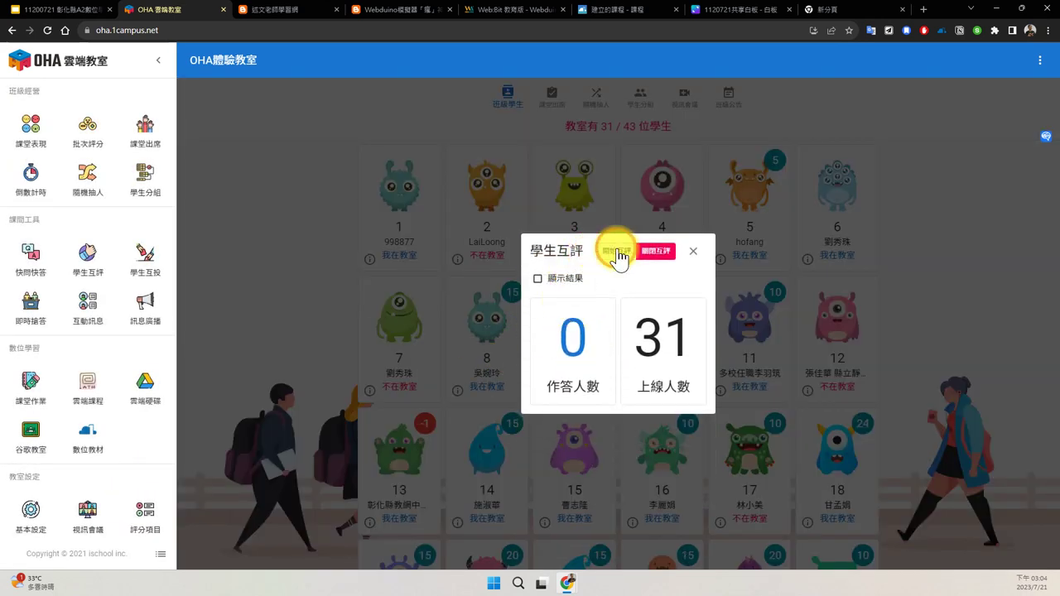
Start the group peer evaluation with 顯示結果 enabled and return from the student scoring window to the teacher's results.
{"action": "left_click", "coordinate": [615, 253]}
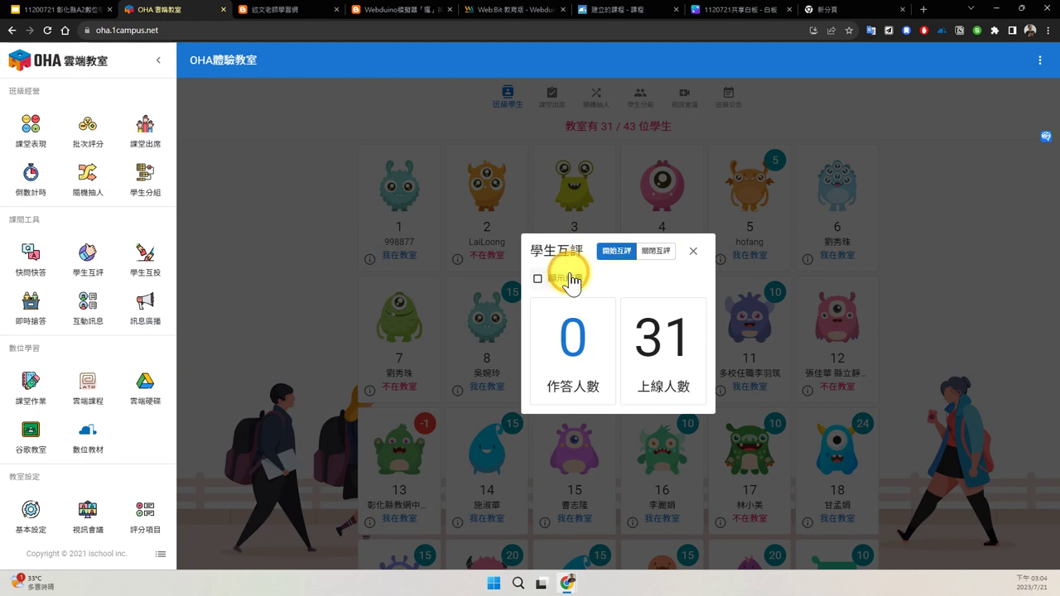
{"action": "left_click", "coordinate": [571, 277]}
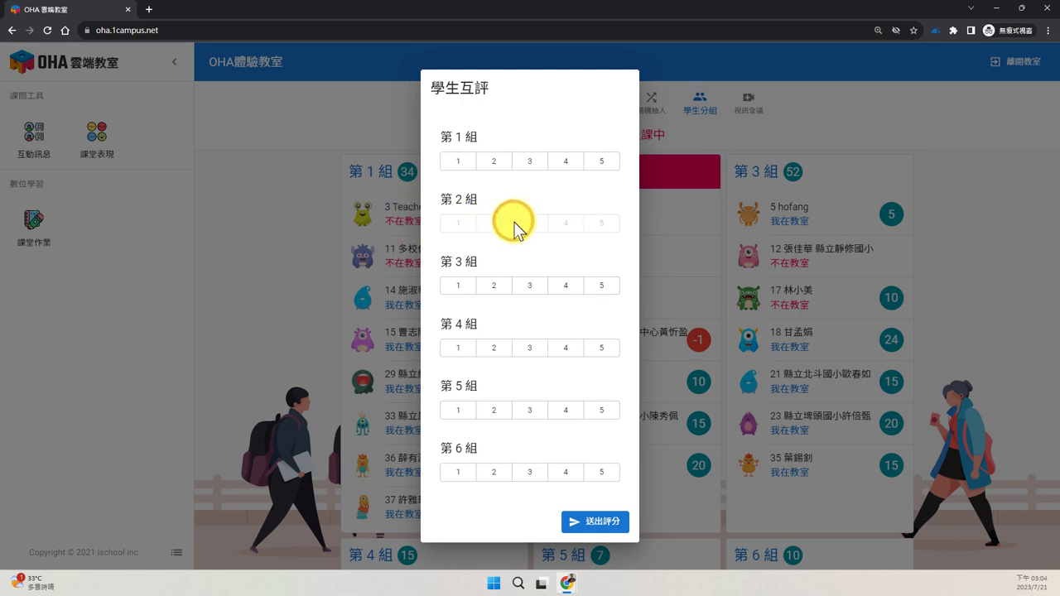
{"action": "key", "text": "alt+Tab"}
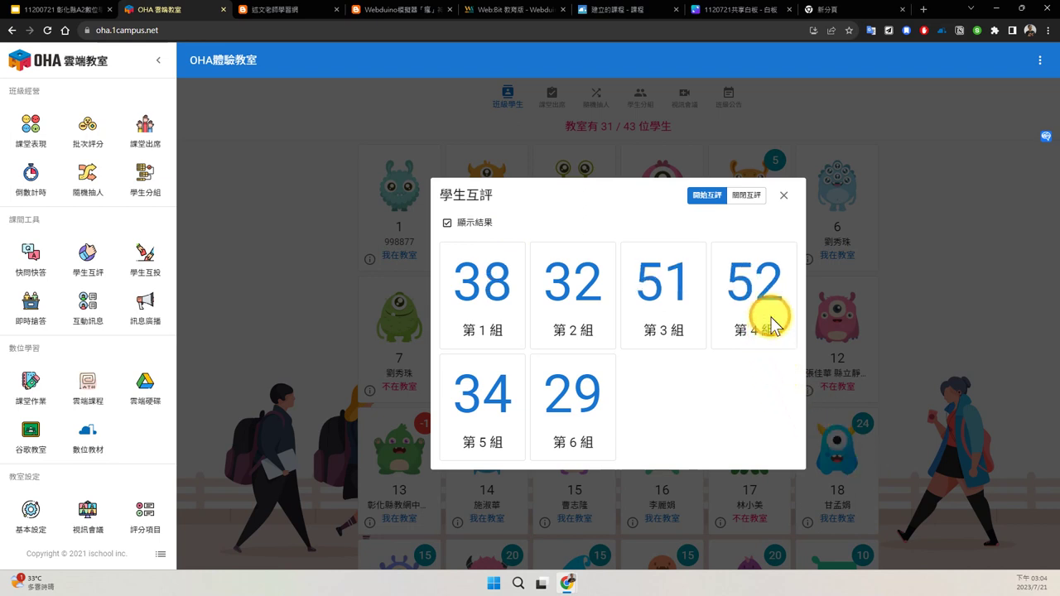
{"action": "left_click_drag", "start_coordinate": [791, 296], "coordinate": [710, 279]}
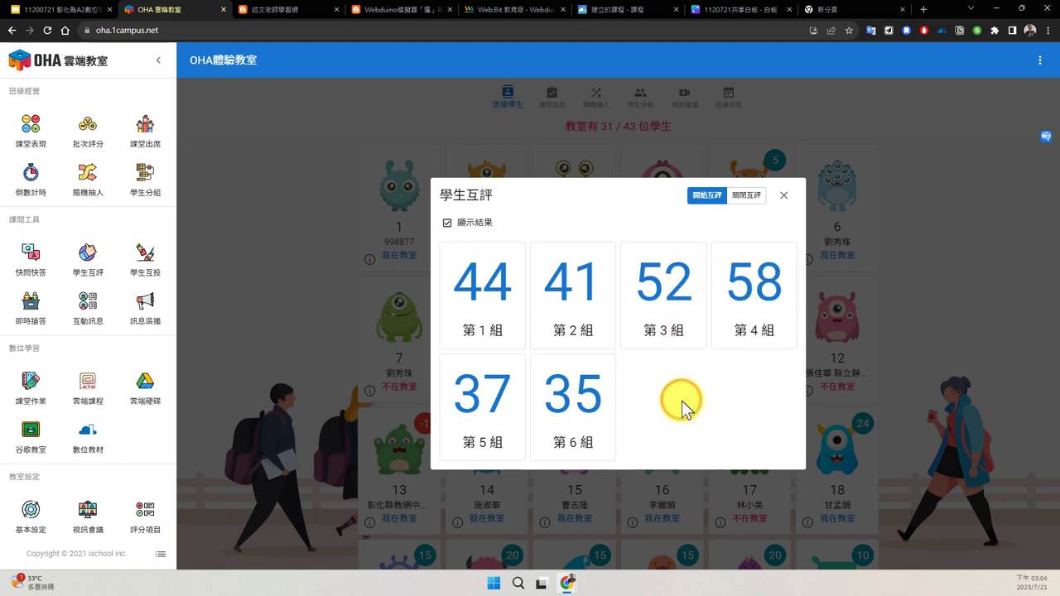
End the group peer evaluation and close its results window.
{"action": "left_click", "coordinate": [743, 199]}
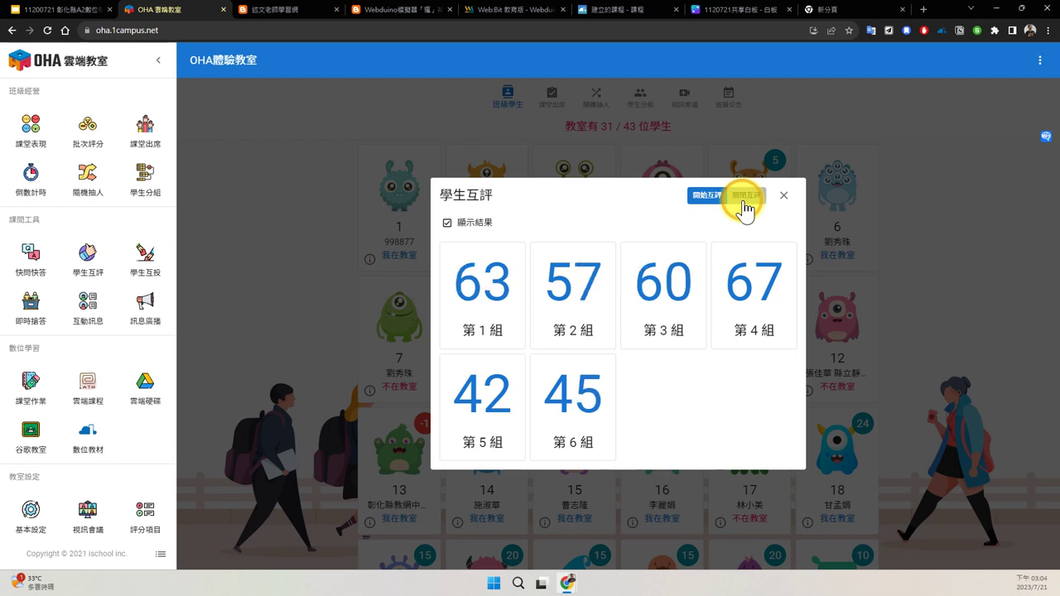
{"action": "left_click", "coordinate": [744, 198]}
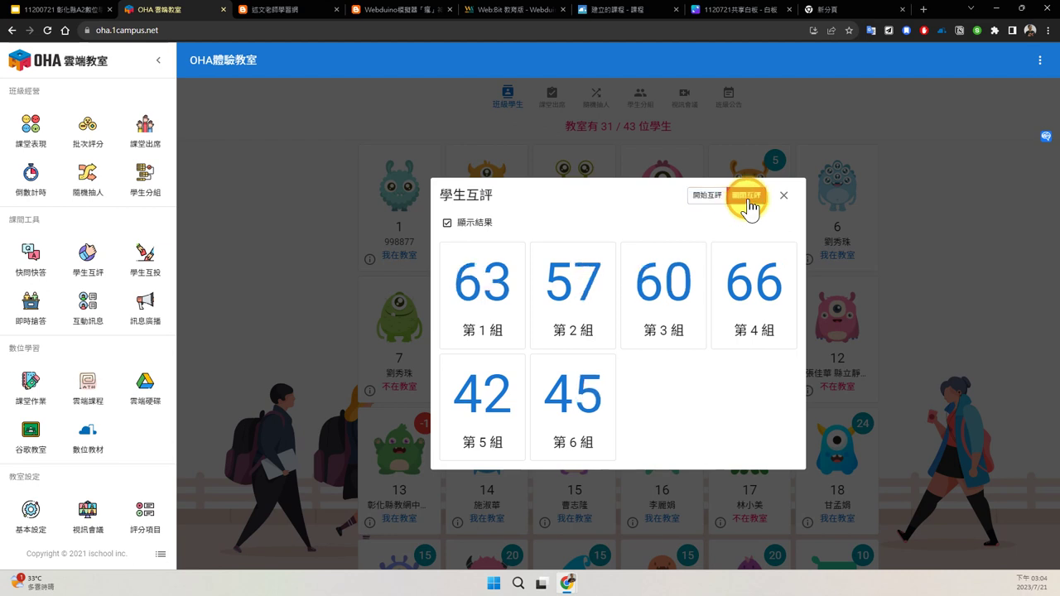
{"action": "left_click", "coordinate": [784, 197]}
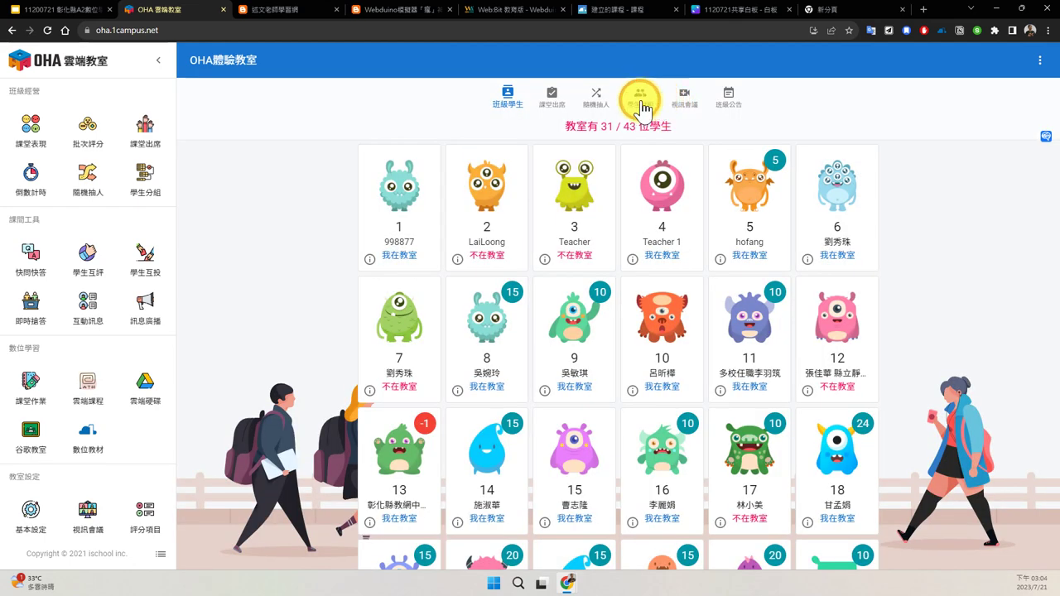
Show the classroom by 學生分組 and award 第 4 組 10 classroom-performance points.
{"action": "left_click", "coordinate": [641, 101]}
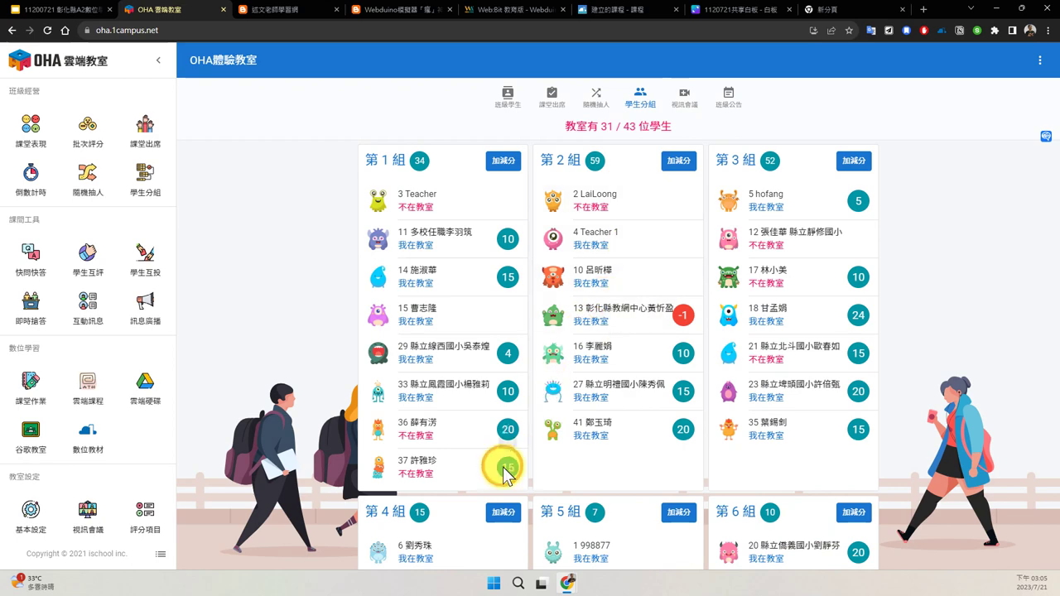
{"action": "scroll", "coordinate": [450, 501], "scroll_direction": "down", "scroll_amount": 2}
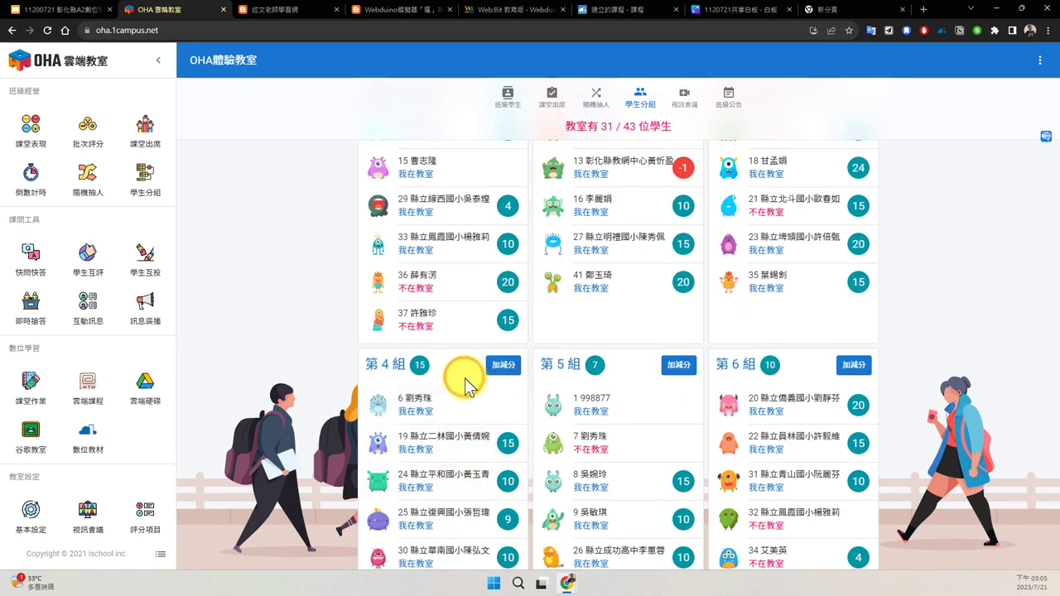
{"action": "scroll", "coordinate": [443, 386], "scroll_direction": "down", "scroll_amount": 1}
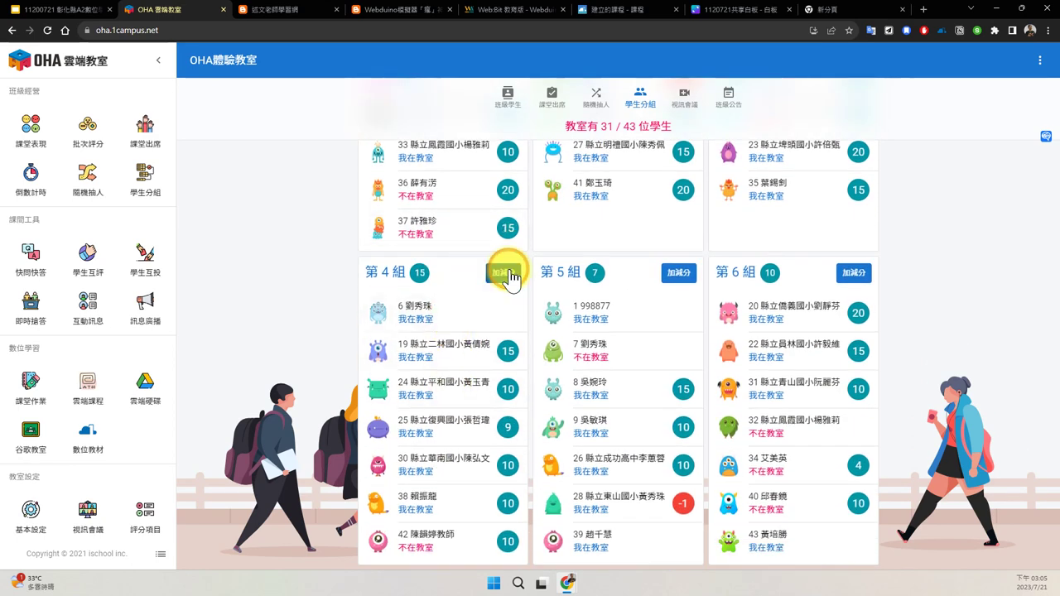
{"action": "left_click", "coordinate": [504, 276]}
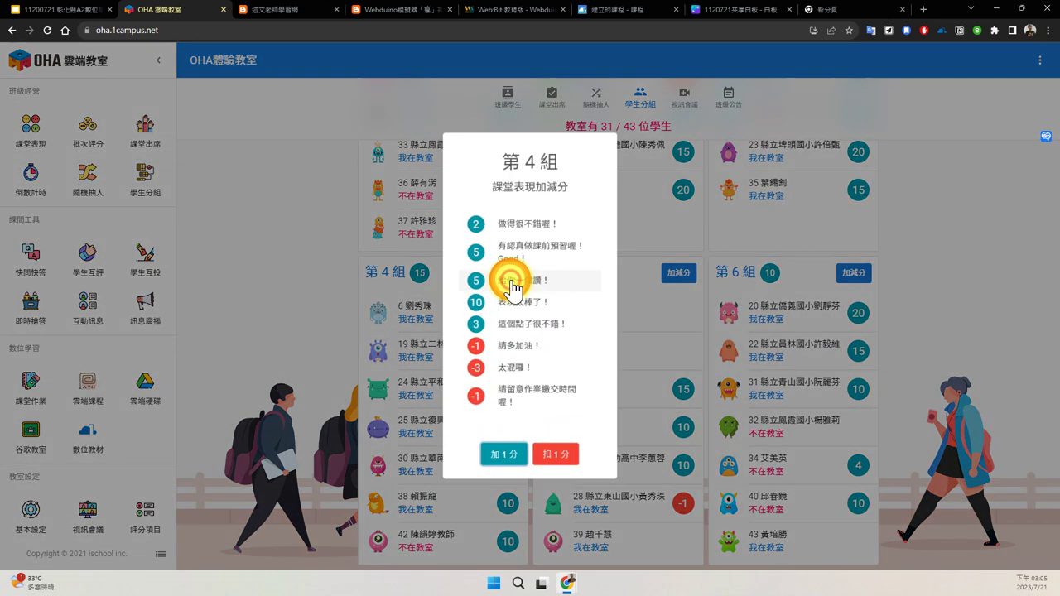
{"action": "left_click", "coordinate": [512, 282]}
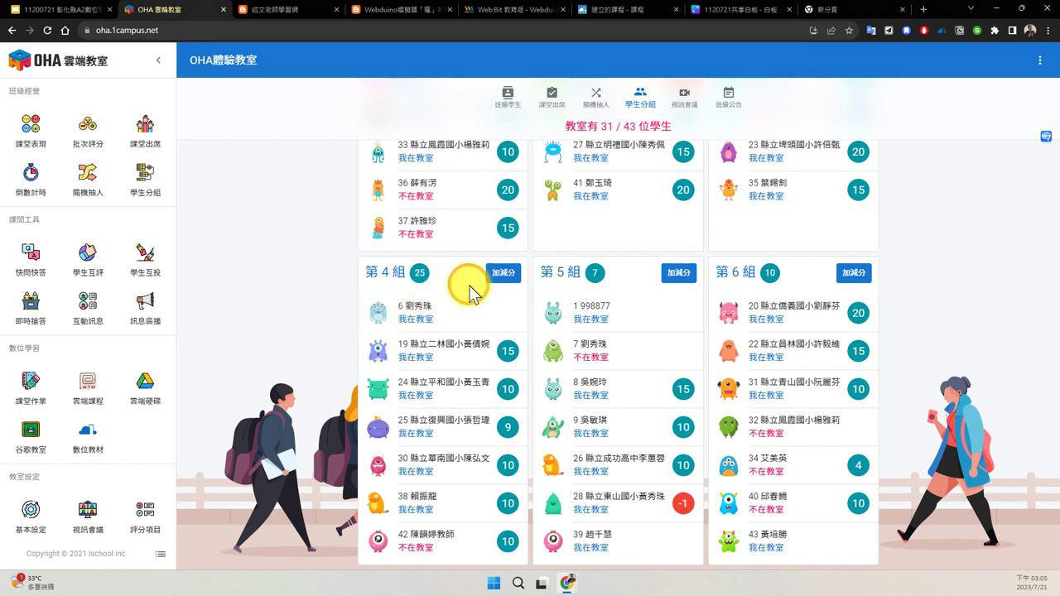
{"action": "mouse_move", "coordinate": [463, 284]}
{"action": "left_mouse_down"}
{"action": "mouse_move", "coordinate": [493, 241]}
{"action": "mouse_move", "coordinate": [539, 208]}
{"action": "mouse_move", "coordinate": [473, 301]}
{"action": "mouse_move", "coordinate": [457, 273]}
{"action": "mouse_move", "coordinate": [465, 245]}
{"action": "mouse_move", "coordinate": [410, 284]}
{"action": "left_mouse_up"}
{"action": "mouse_move", "coordinate": [424, 246]}
{"action": "left_mouse_down"}
{"action": "mouse_move", "coordinate": [480, 355]}
{"action": "mouse_move", "coordinate": [475, 509]}
{"action": "mouse_move", "coordinate": [506, 575]}
{"action": "mouse_move", "coordinate": [537, 530]}
{"action": "mouse_move", "coordinate": [539, 348]}
{"action": "mouse_move", "coordinate": [461, 326]}
{"action": "left_mouse_up"}
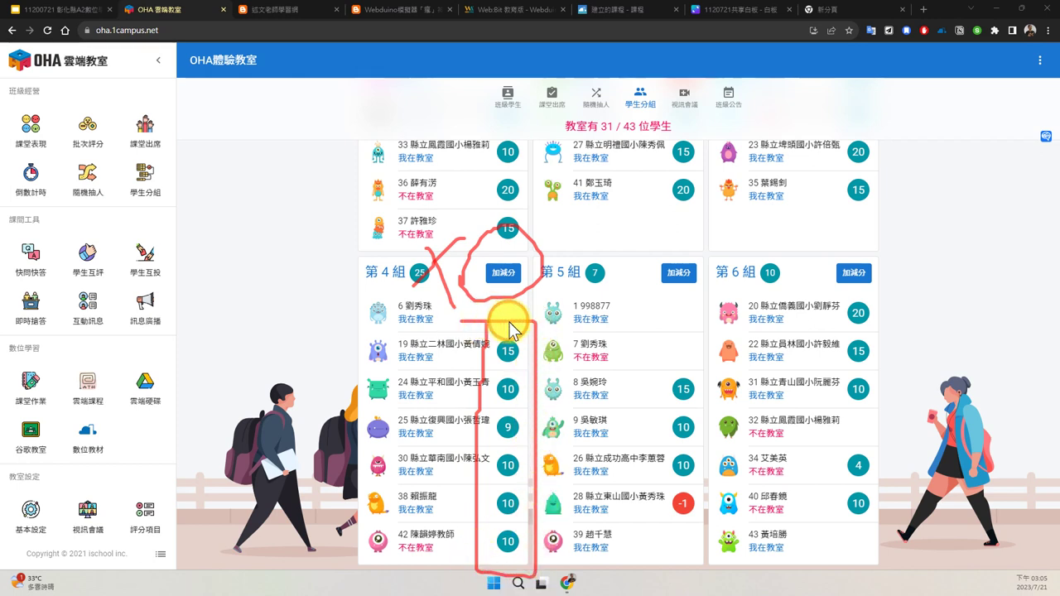
{"action": "key", "text": "Escape"}
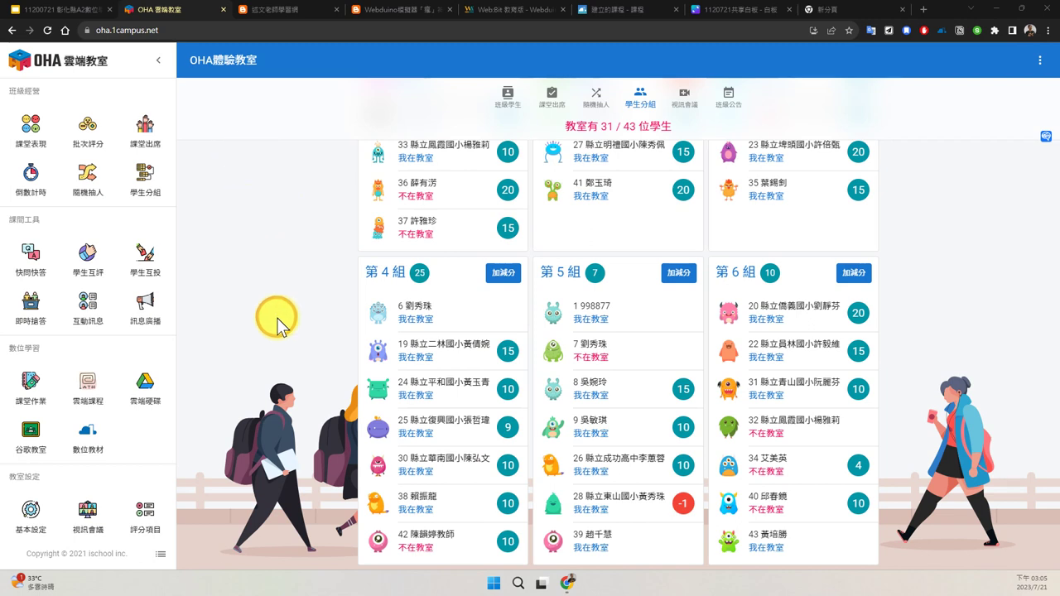
Switch to the workshop presentation in Google Slides and view slide 17, OHA 雲端教室課間互動工具應用(5).
{"action": "left_click", "coordinate": [70, 12]}
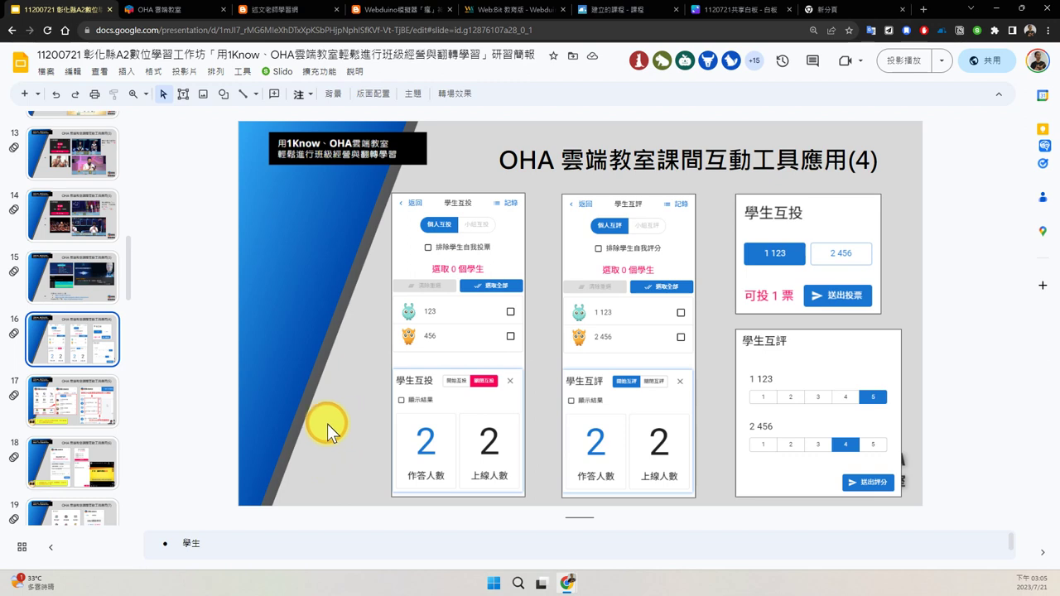
{"action": "left_click", "coordinate": [92, 410]}
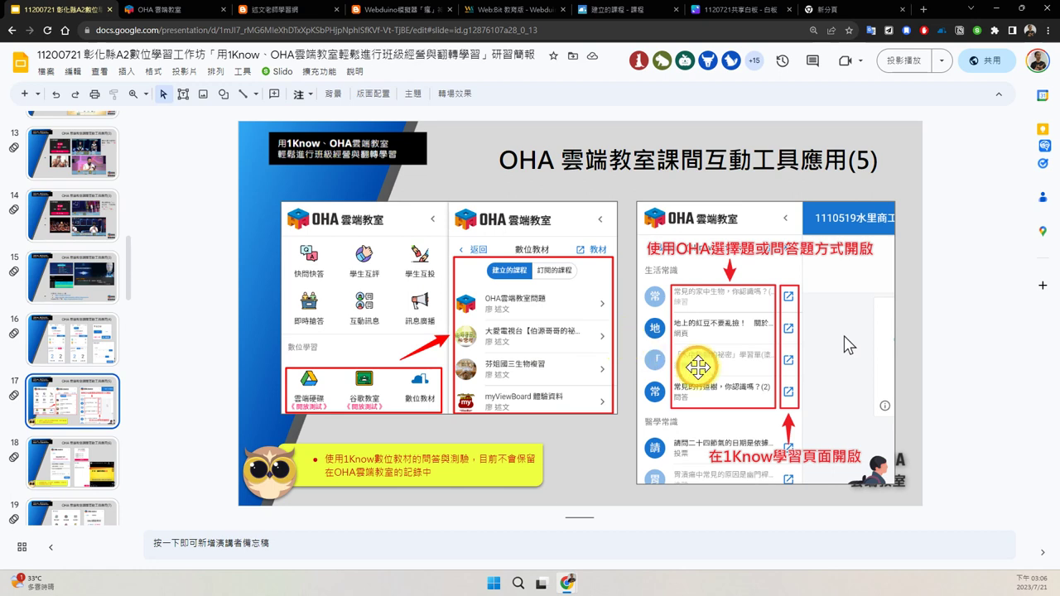
{"action": "left_click", "coordinate": [932, 409]}
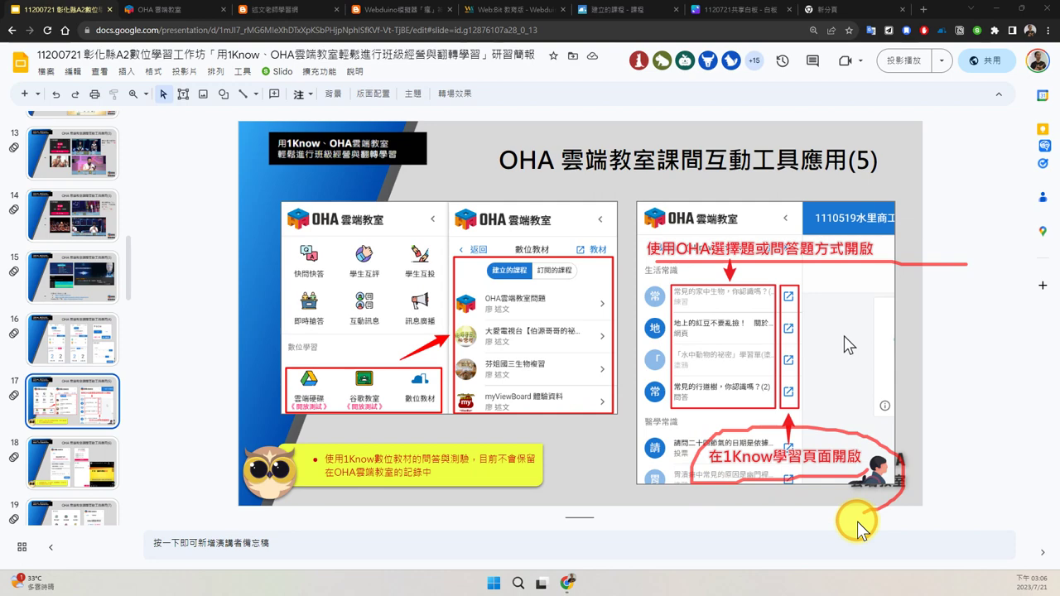
Switch back to the OHA 雲端教室 classroom and open 數位教材.
{"action": "left_click", "coordinate": [177, 10]}
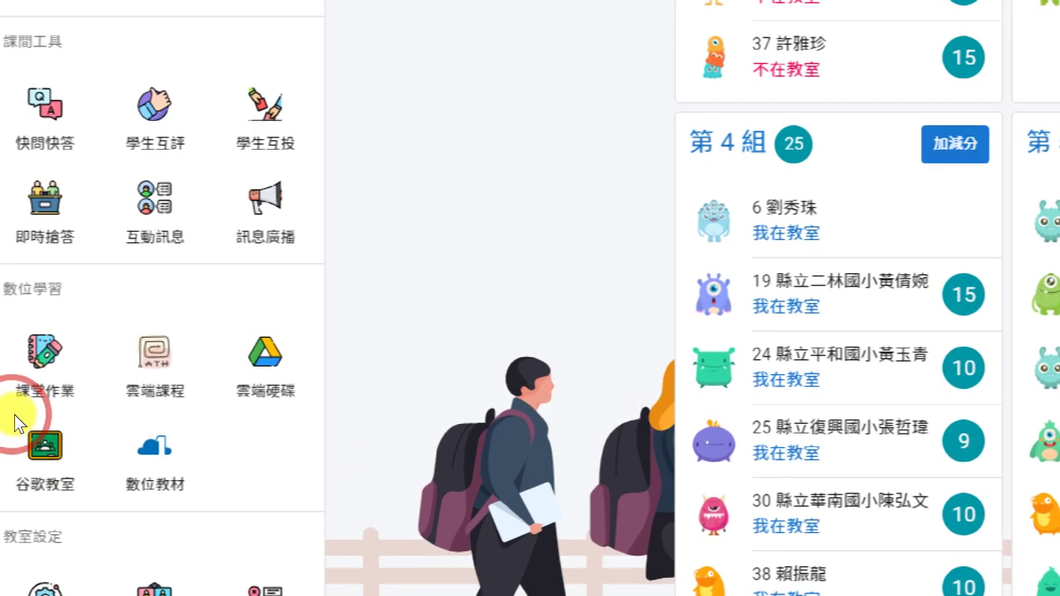
{"action": "left_click", "coordinate": [14, 414]}
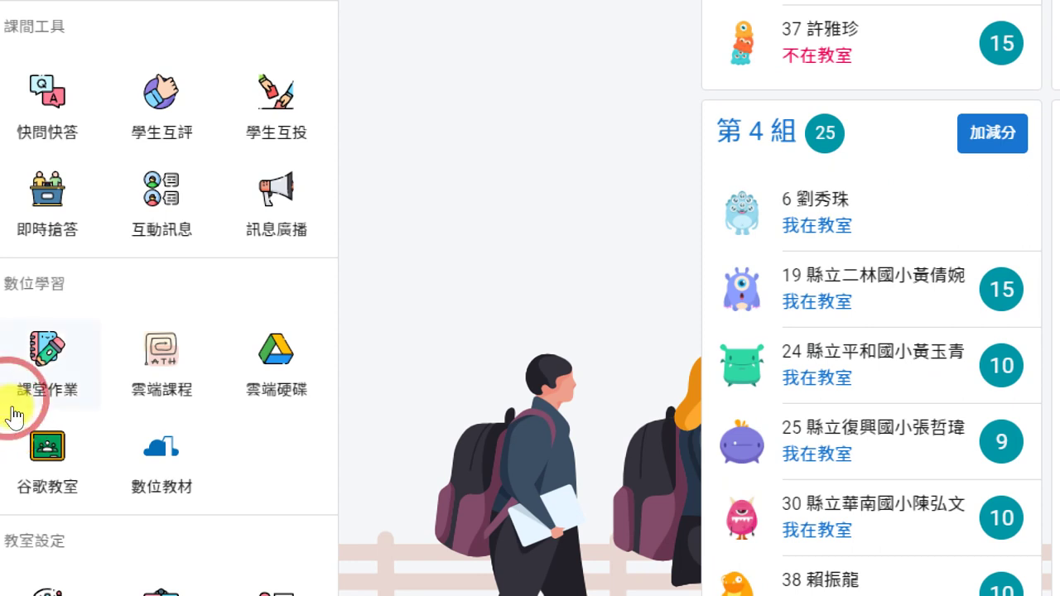
{"action": "left_click", "coordinate": [28, 404]}
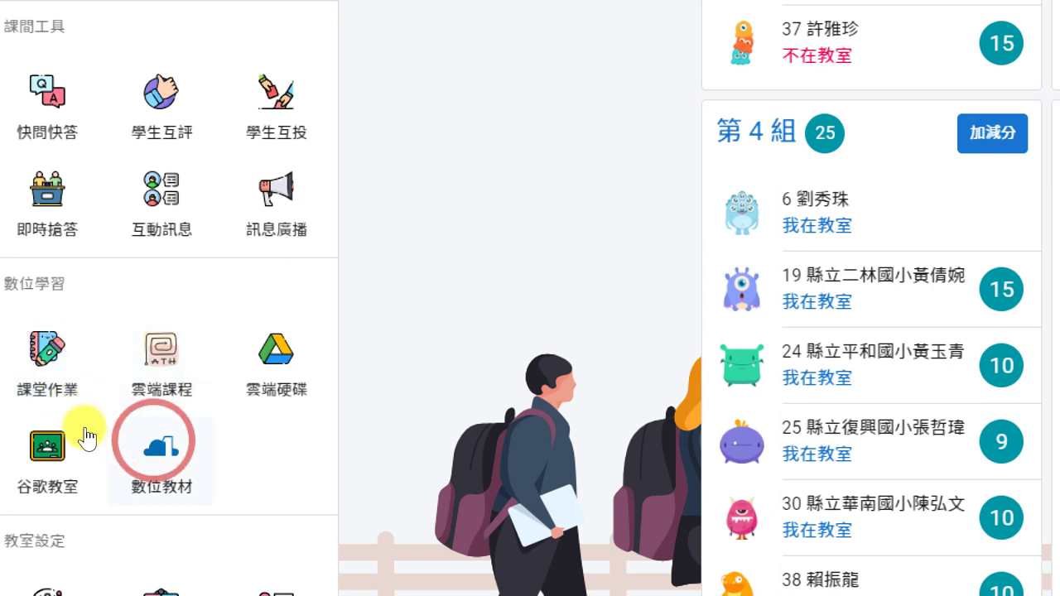
{"action": "left_click_drag", "start_coordinate": [86, 447], "coordinate": [83, 444]}
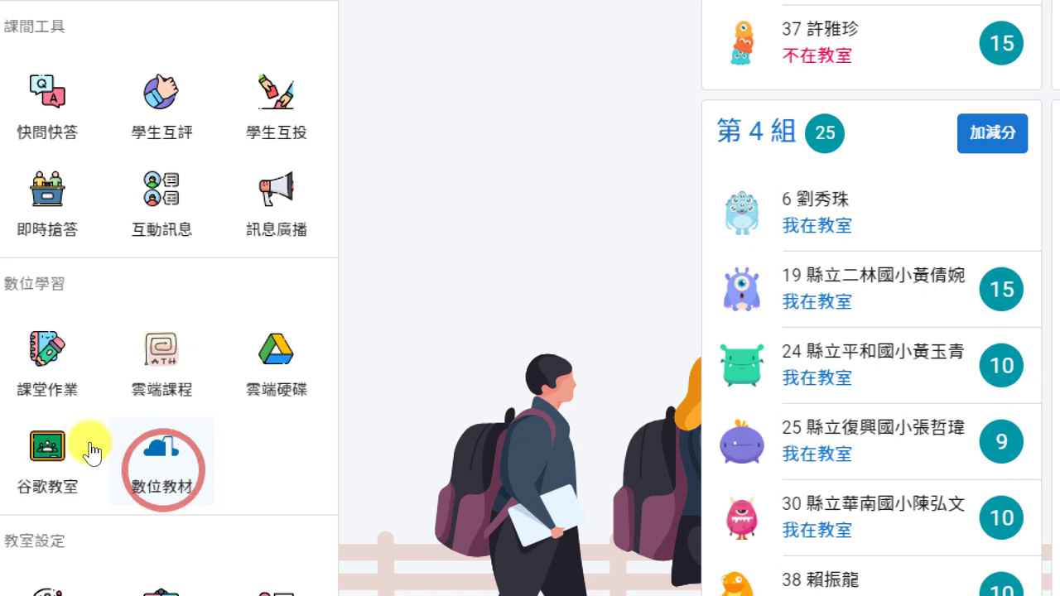
{"action": "left_click", "coordinate": [91, 449]}
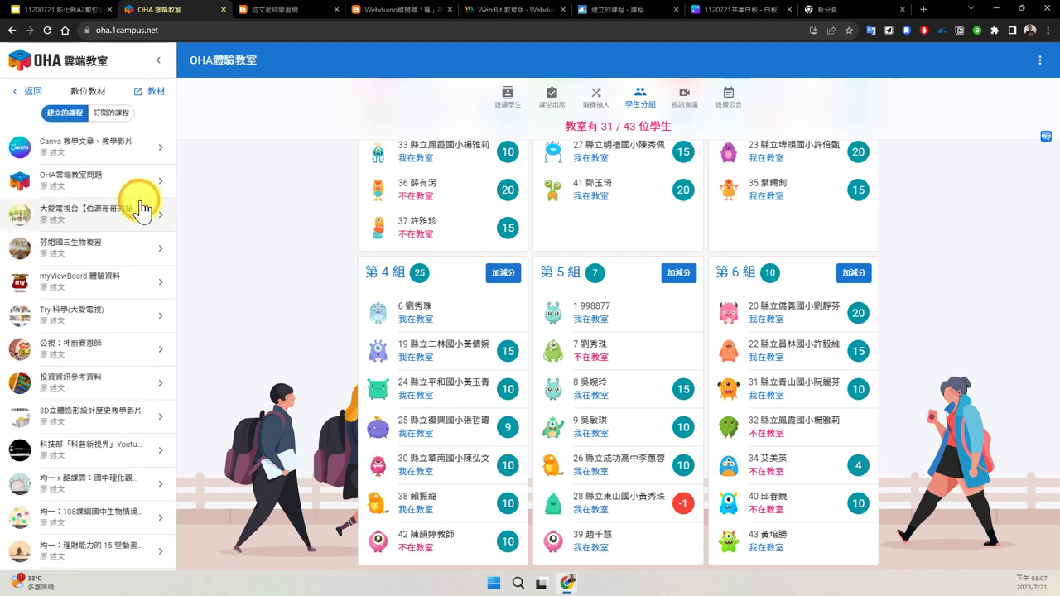
From the subscribed (1Know 影音示範) 常識題 course, open the 請問蟑螂怎麼分辨公母？ video on its 1Know learning page.
{"action": "left_click", "coordinate": [106, 114]}
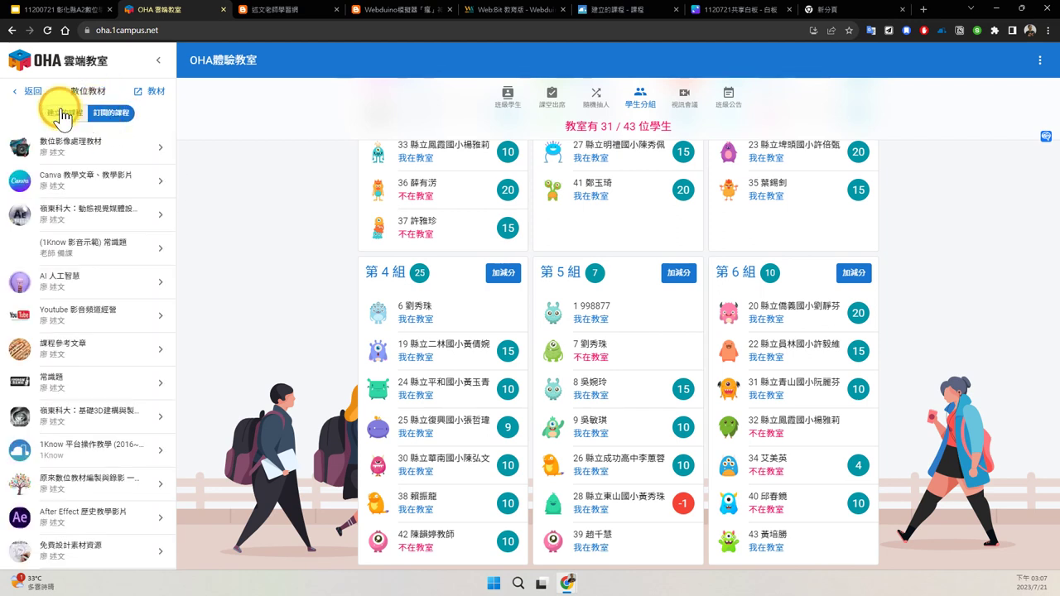
{"action": "left_click", "coordinate": [169, 249]}
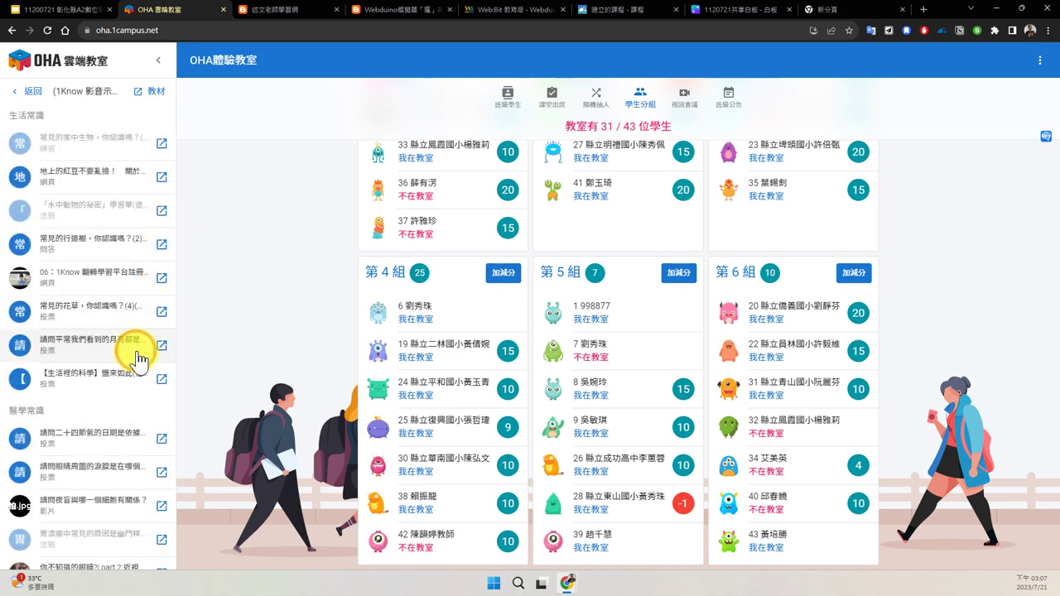
{"action": "scroll", "coordinate": [125, 371], "scroll_direction": "down", "scroll_amount": 2}
{"action": "scroll", "coordinate": [124, 371], "scroll_direction": "down", "scroll_amount": 2}
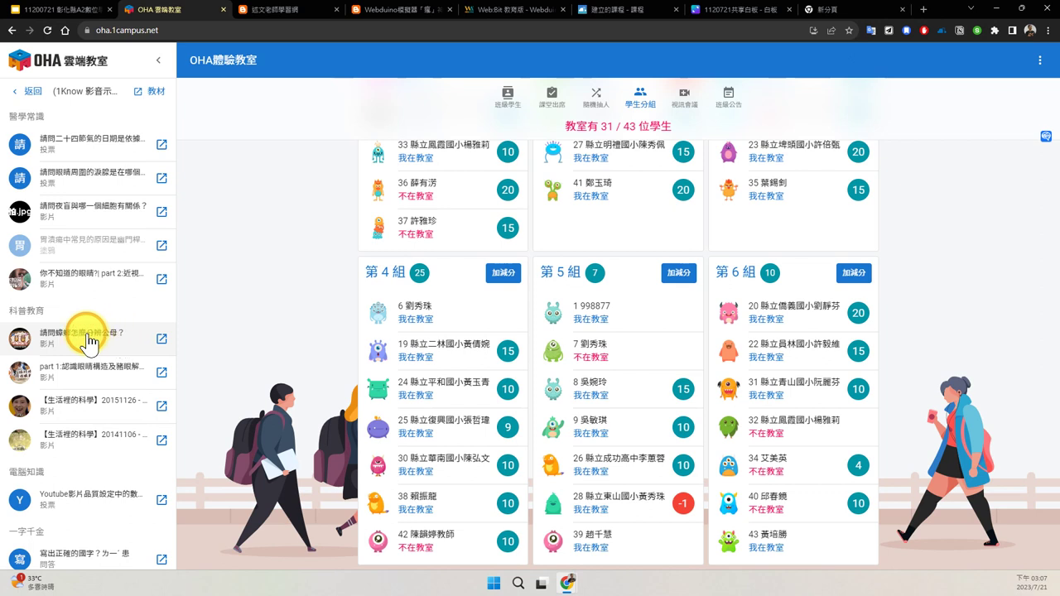
{"action": "left_click", "coordinate": [168, 342]}
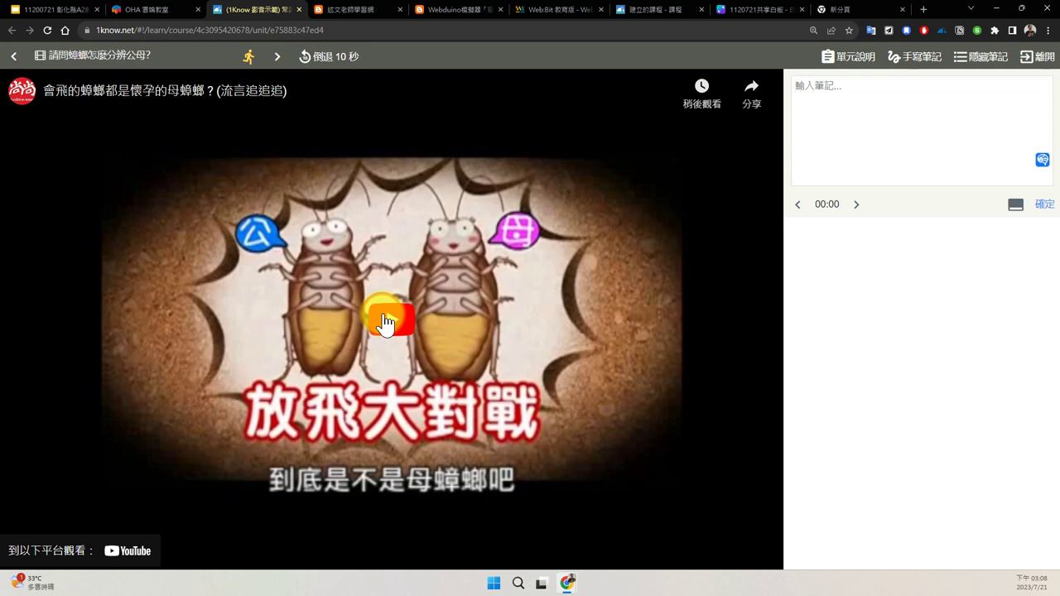
Open the cockroach video's 單元說明 and examine its completion condition and question time.
{"action": "left_click", "coordinate": [847, 60]}
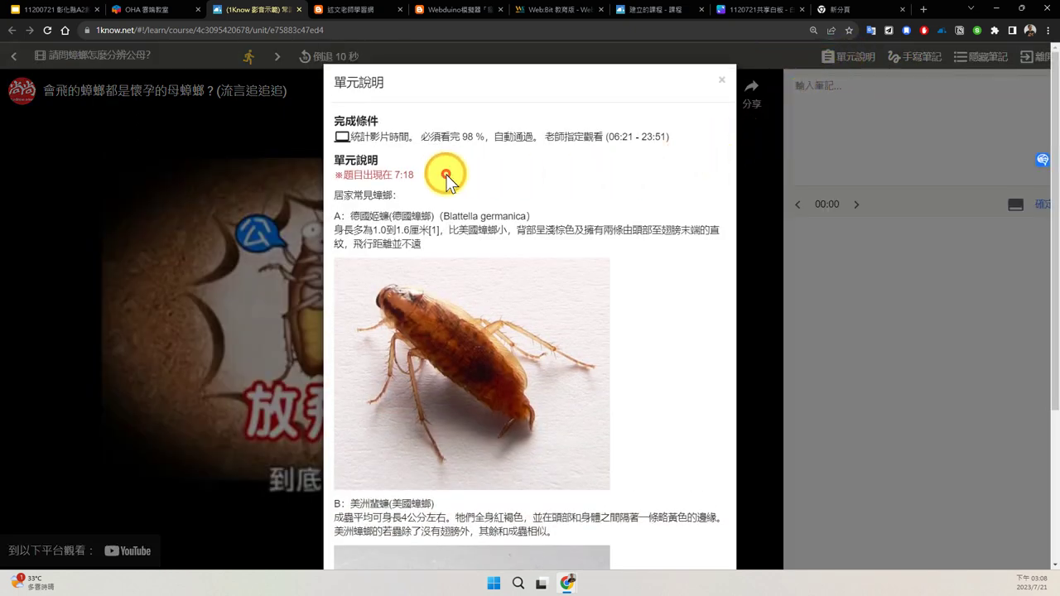
{"action": "left_click_drag", "start_coordinate": [426, 174], "coordinate": [389, 185]}
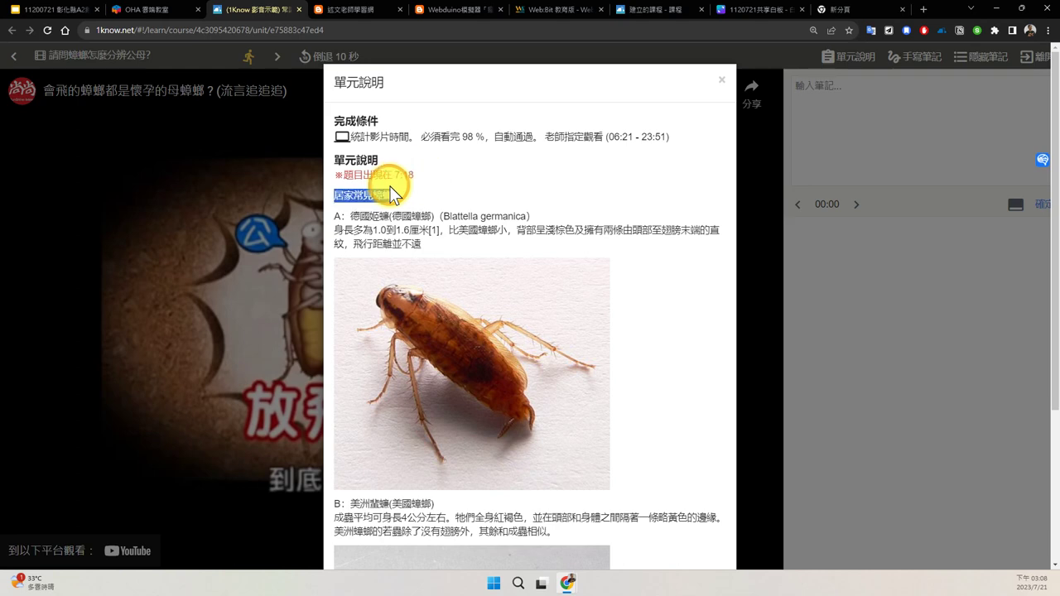
Close the unit description and play the cockroach video from just before its 7:18 in-video question.
{"action": "left_click", "coordinate": [723, 81]}
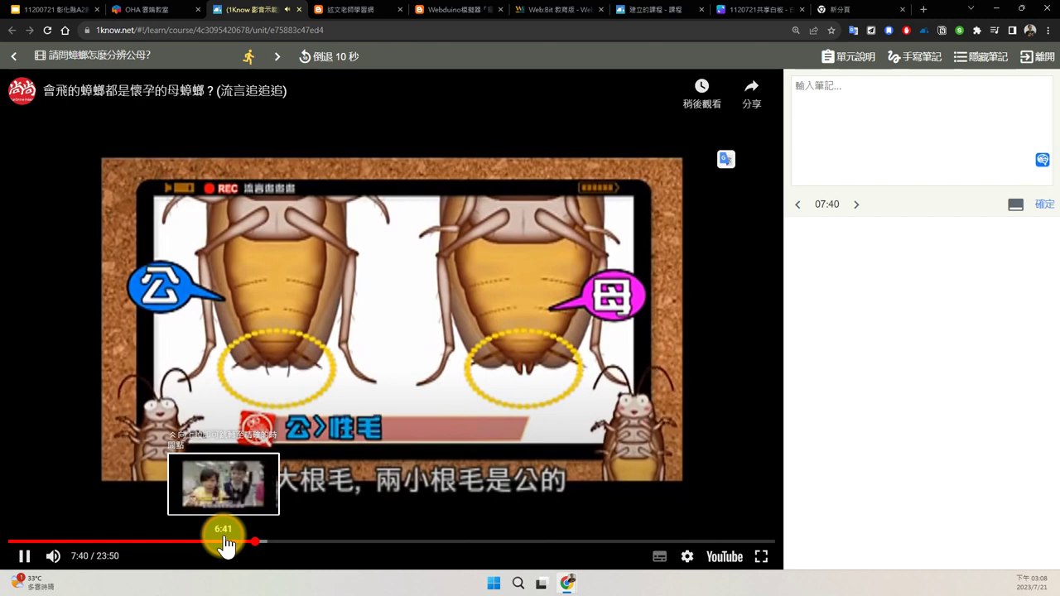
{"action": "left_click", "coordinate": [240, 543]}
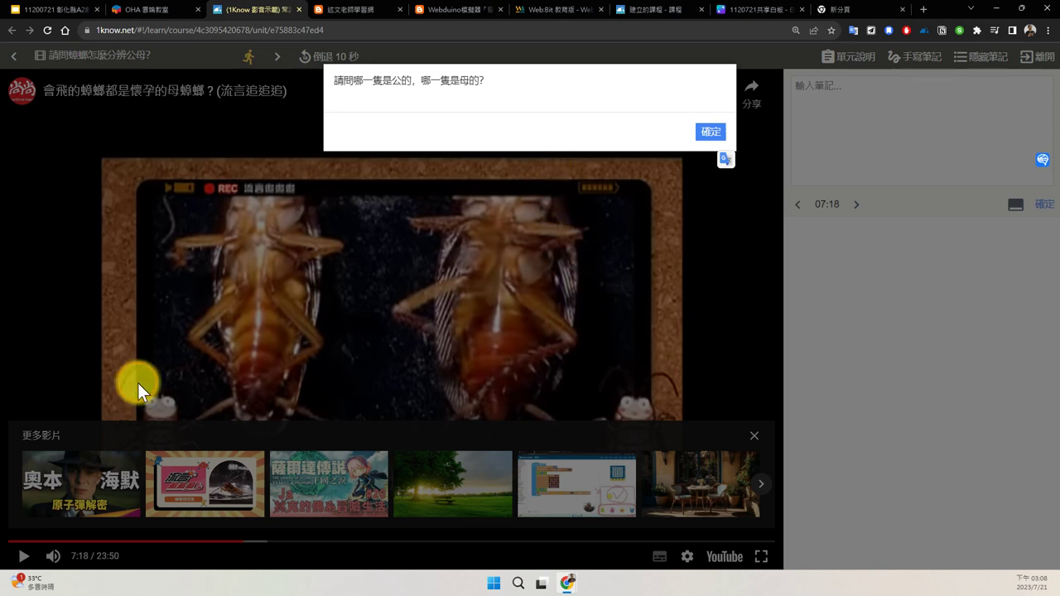
Check the student's OHA 雲端教室 window and minimize it to return to the 1Know video page.
{"action": "mouse_move", "coordinate": [569, 586]}
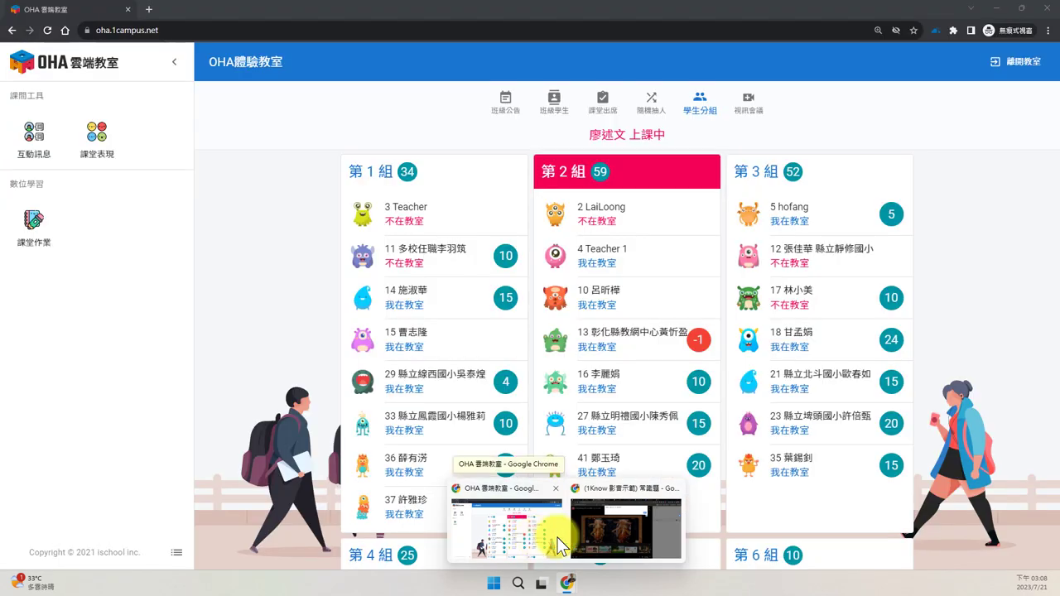
{"action": "left_click", "coordinate": [556, 537]}
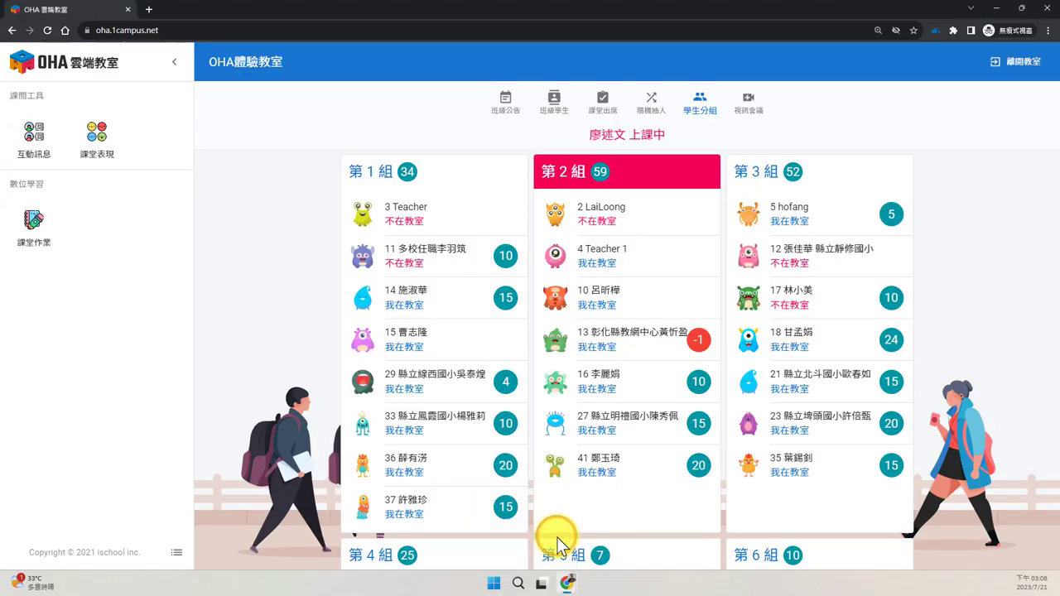
{"action": "left_click", "coordinate": [995, 10]}
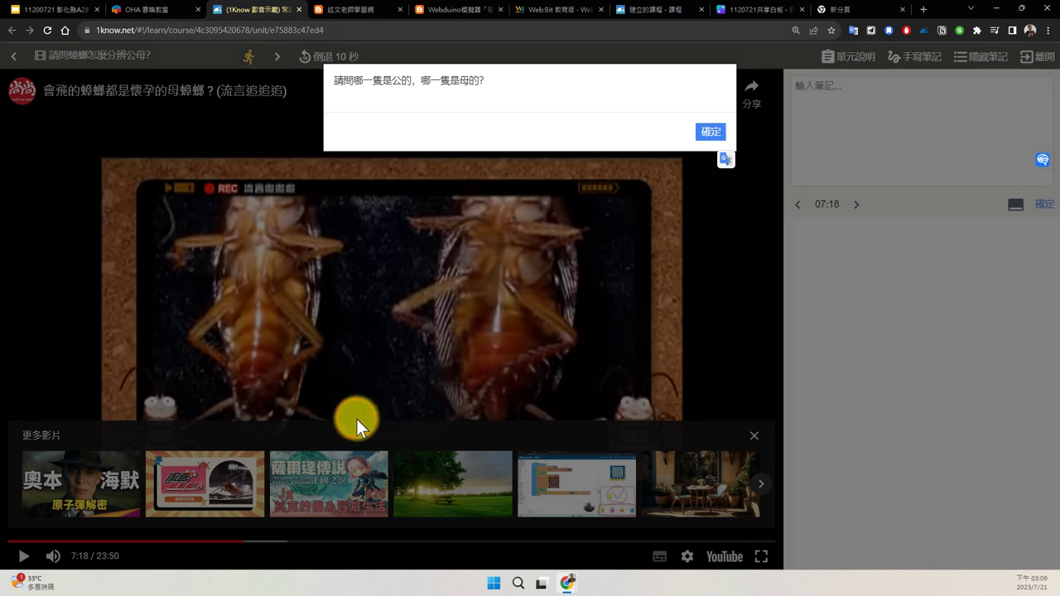
Circle the tail ends of both cockroaches in the paused question frame and check the call's chat messages for replies.
{"action": "mouse_move", "coordinate": [254, 446]}
{"action": "left_mouse_down"}
{"action": "mouse_move", "coordinate": [224, 381]}
{"action": "mouse_move", "coordinate": [255, 463]}
{"action": "left_mouse_up"}
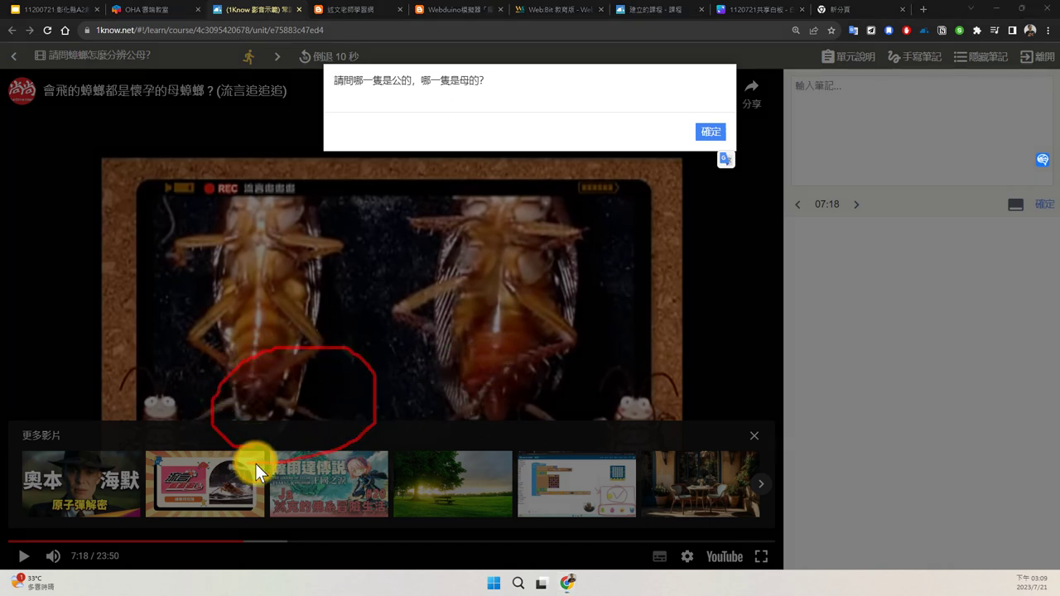
{"action": "left_click_drag", "start_coordinate": [417, 439], "coordinate": [496, 458]}
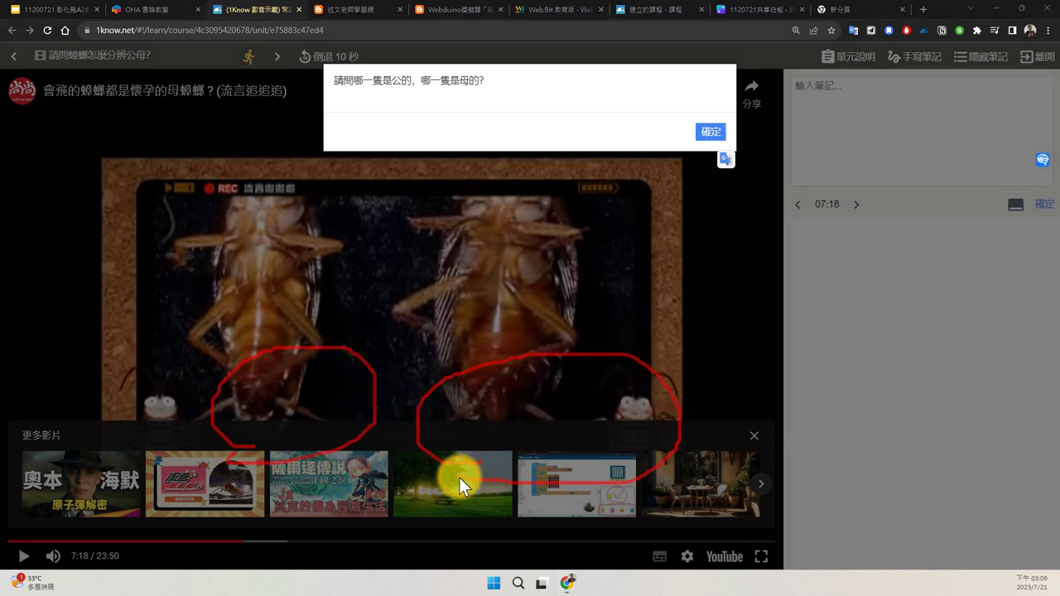
{"action": "left_click_drag", "start_coordinate": [5, 444], "coordinate": [577, 364]}
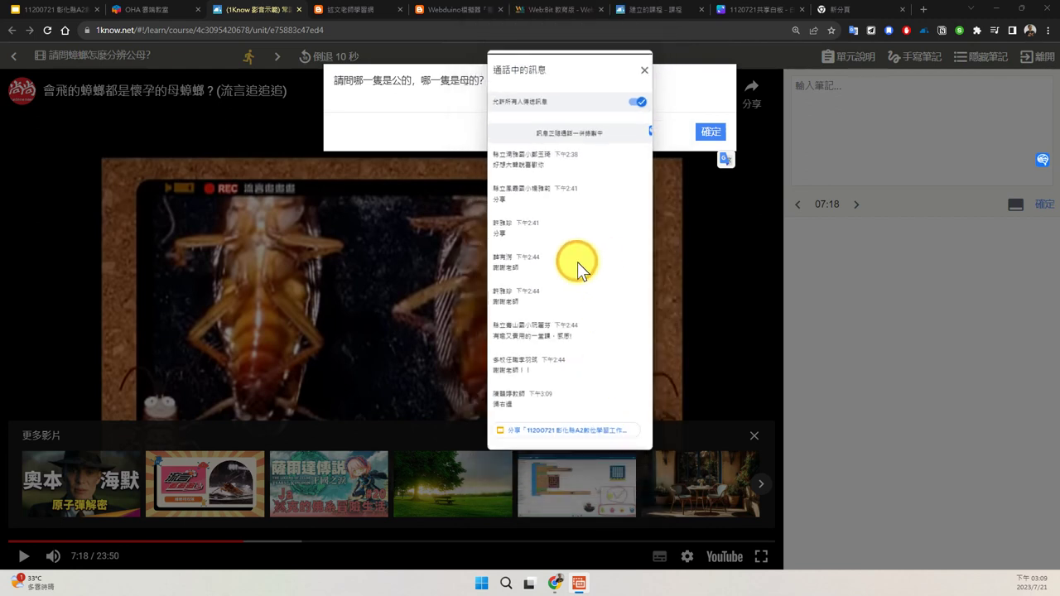
{"action": "left_click_drag", "start_coordinate": [577, 261], "coordinate": [383, 289]}
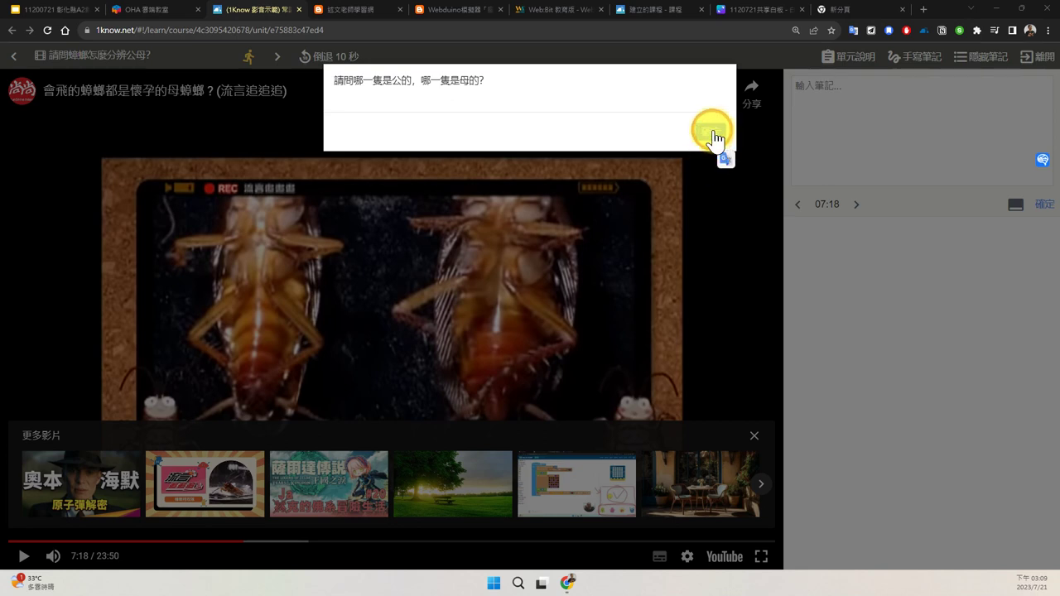
Close the 1Know video page and switch to slide 17 of the workshop presentation in Google Slides.
{"action": "left_click", "coordinate": [299, 10]}
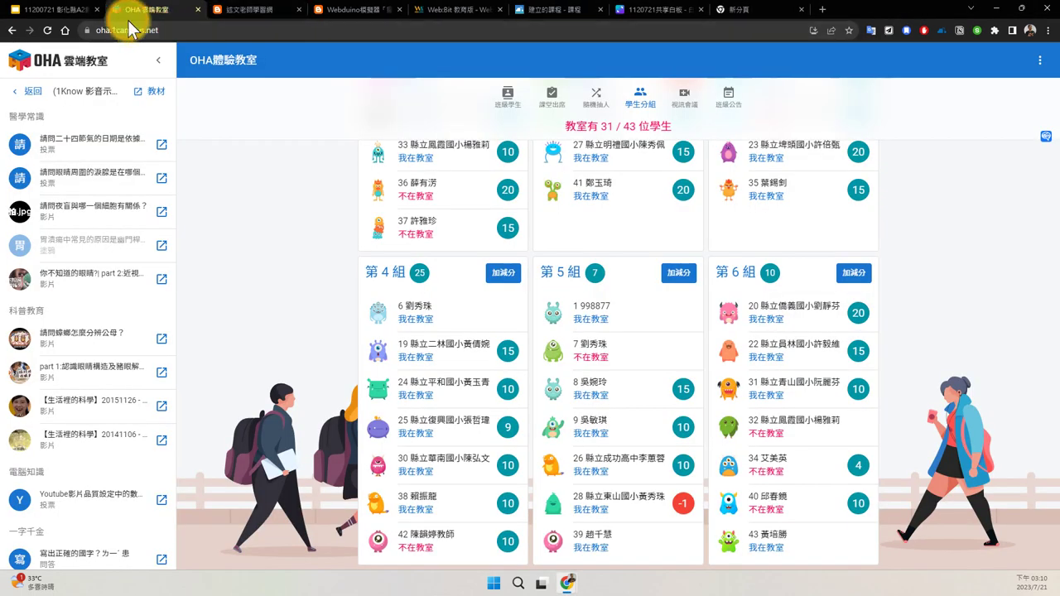
{"action": "left_click", "coordinate": [47, 10]}
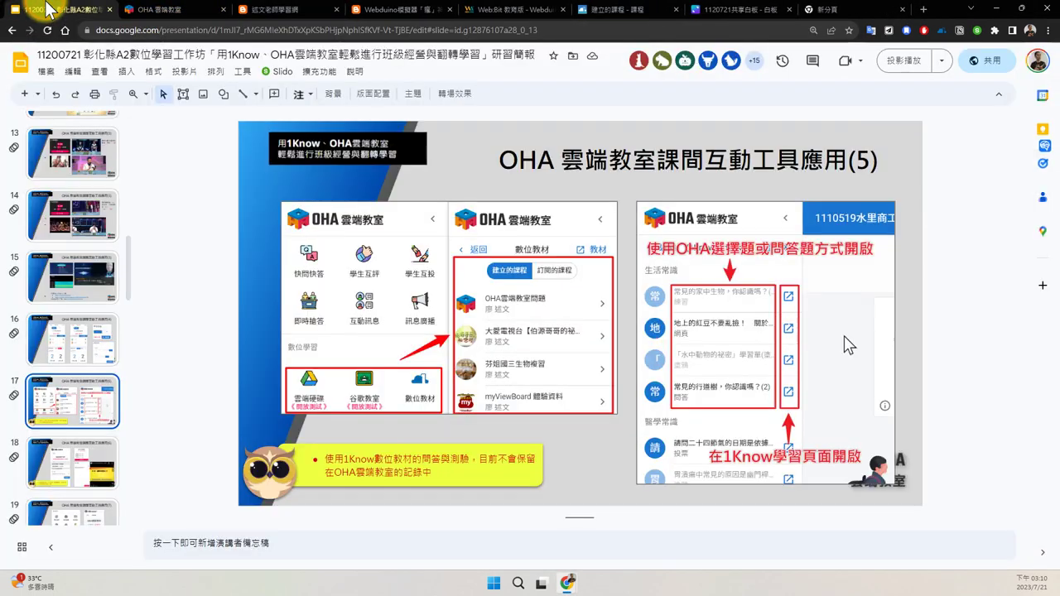
Back in the OHA 雲端教室 classroom, open the 一字千金 question 請寫出正確的國字？ㄇㄞˊ害 and start answering for students.
{"action": "left_click", "coordinate": [158, 10]}
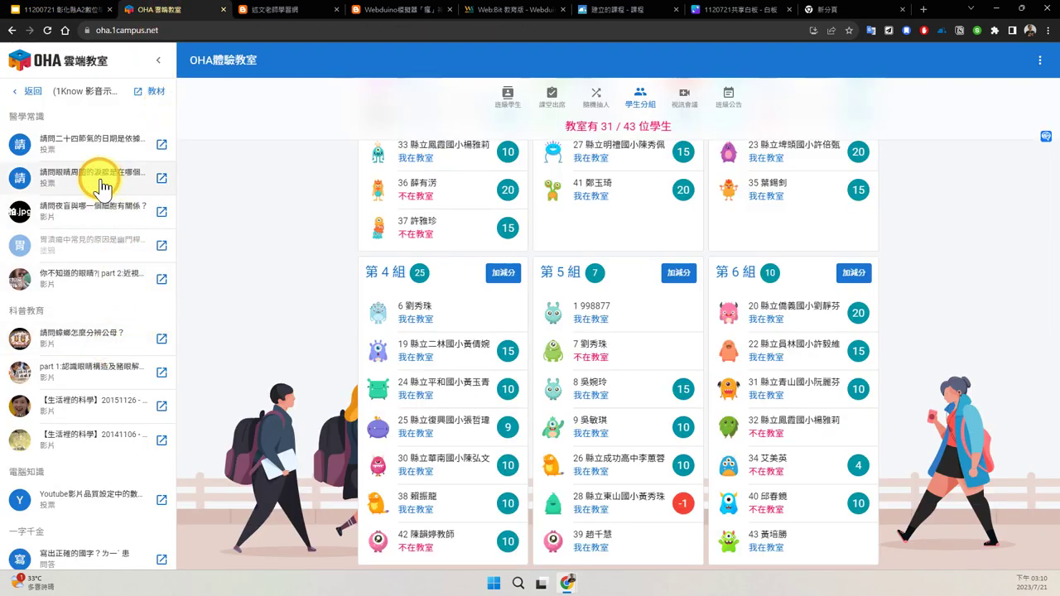
{"action": "scroll", "coordinate": [102, 362], "scroll_direction": "down", "scroll_amount": 2}
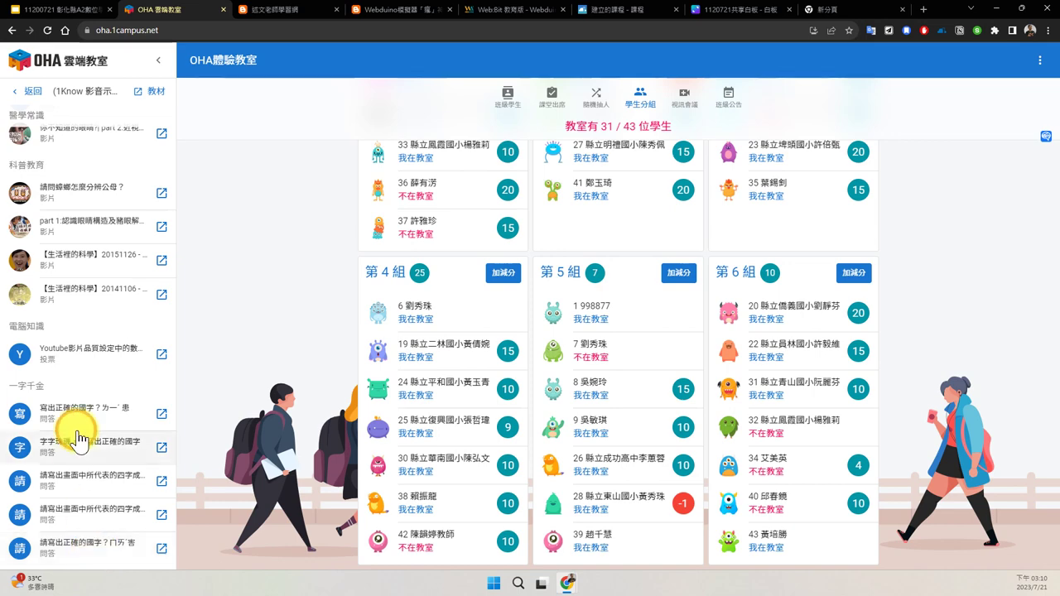
{"action": "left_click", "coordinate": [73, 553]}
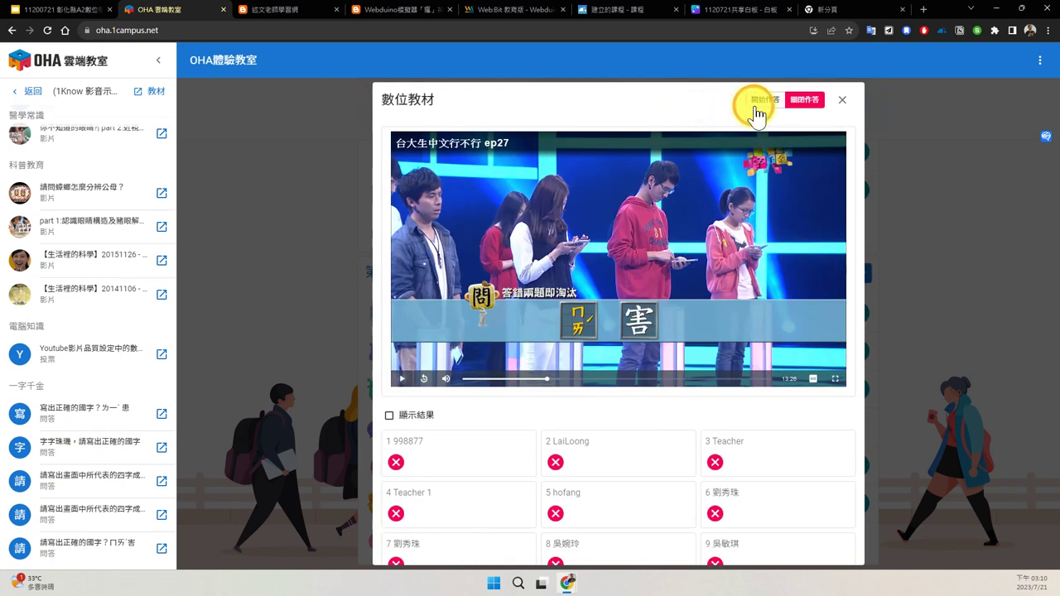
{"action": "left_click", "coordinate": [763, 101]}
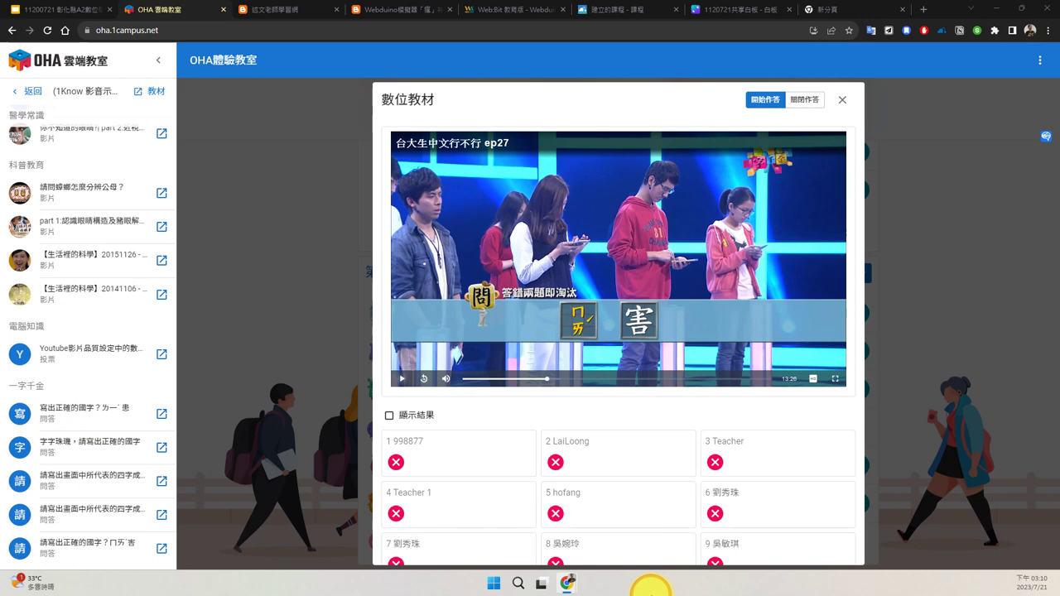
Check the question in the student window, and turn on 顯示結果 in the teacher window to examine all students' answers.
{"action": "key", "text": "alt+Tab"}
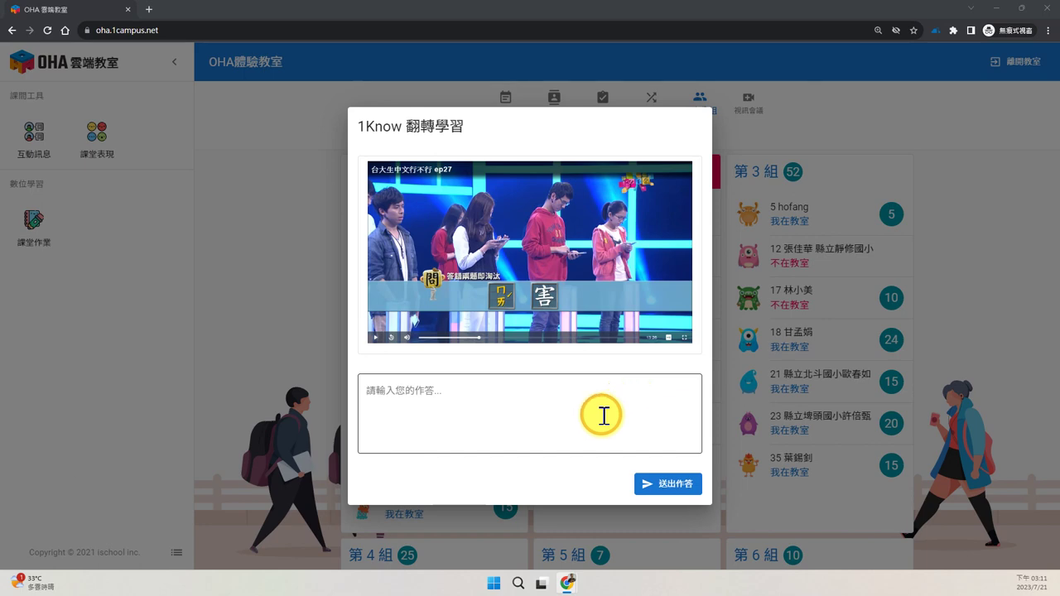
{"action": "key", "text": "alt+Tab"}
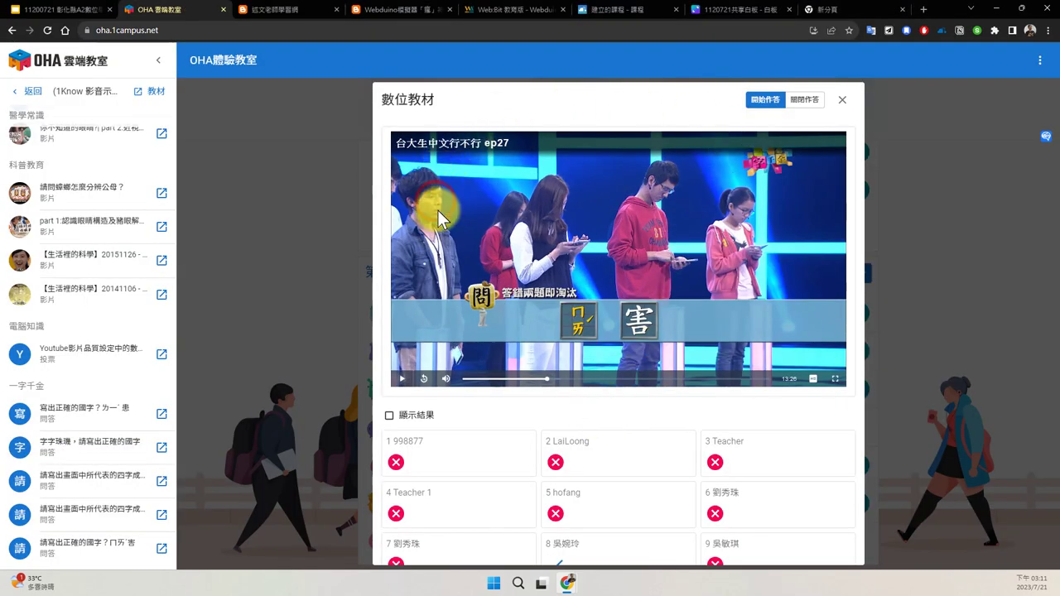
{"action": "left_click", "coordinate": [404, 412]}
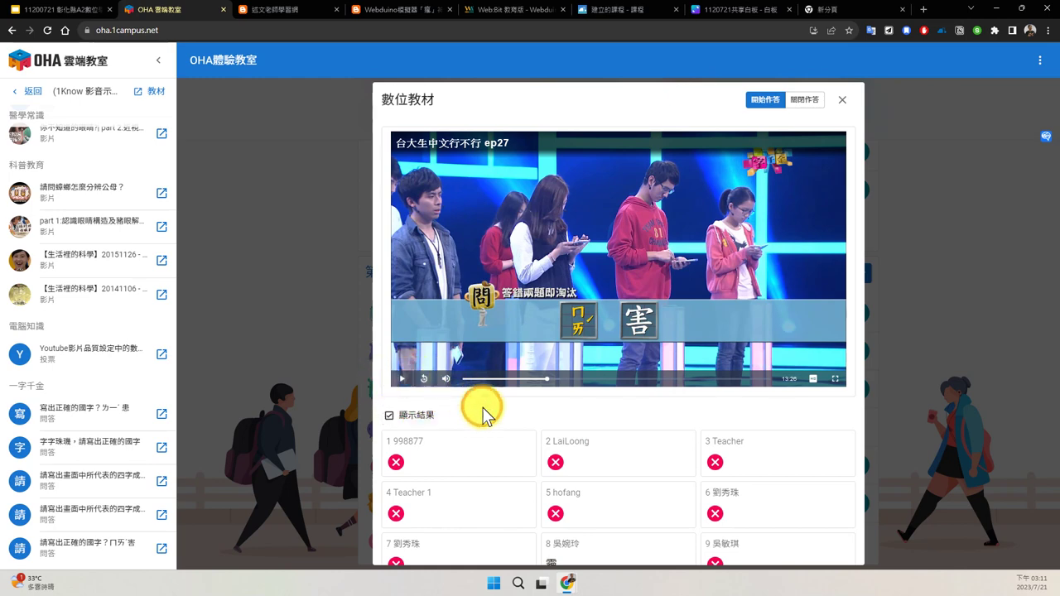
{"action": "scroll", "coordinate": [485, 405], "scroll_direction": "down", "scroll_amount": 4}
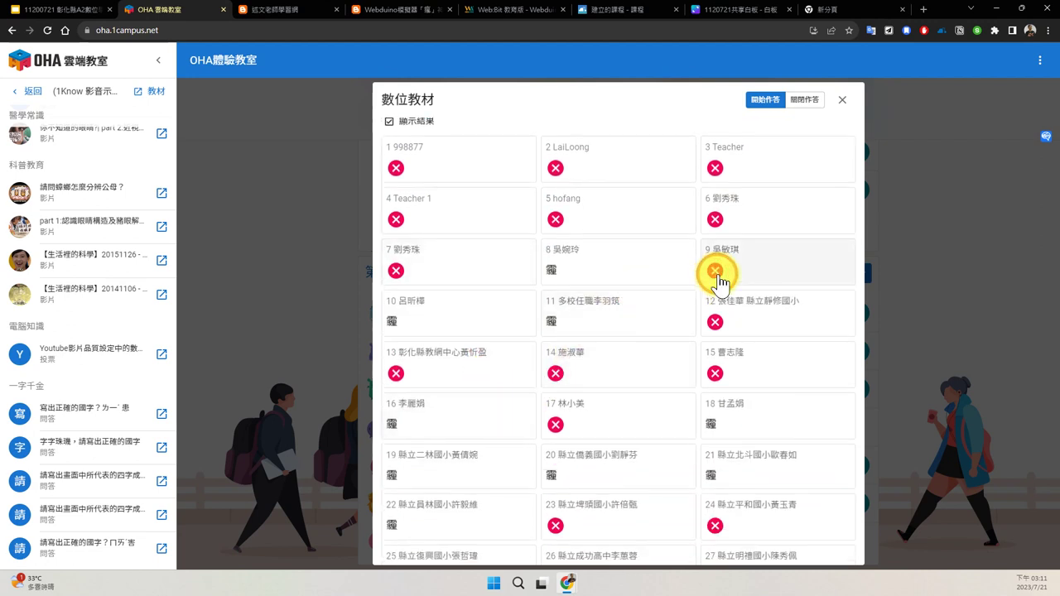
{"action": "scroll", "coordinate": [719, 281], "scroll_direction": "down", "scroll_amount": 2}
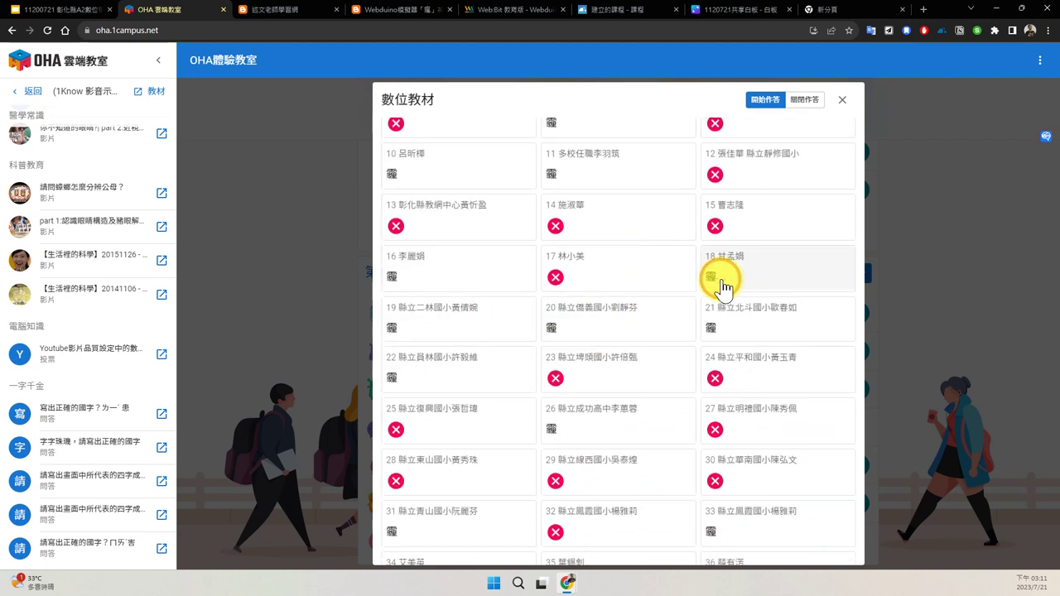
{"action": "scroll", "coordinate": [722, 286], "scroll_direction": "down", "scroll_amount": 2}
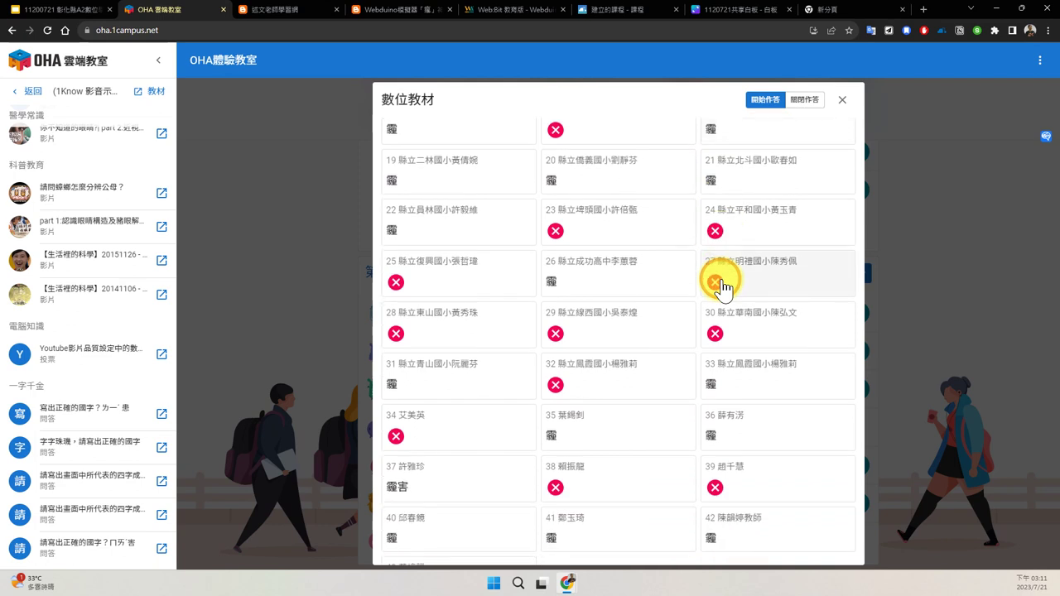
{"action": "scroll", "coordinate": [722, 285], "scroll_direction": "down", "scroll_amount": 1}
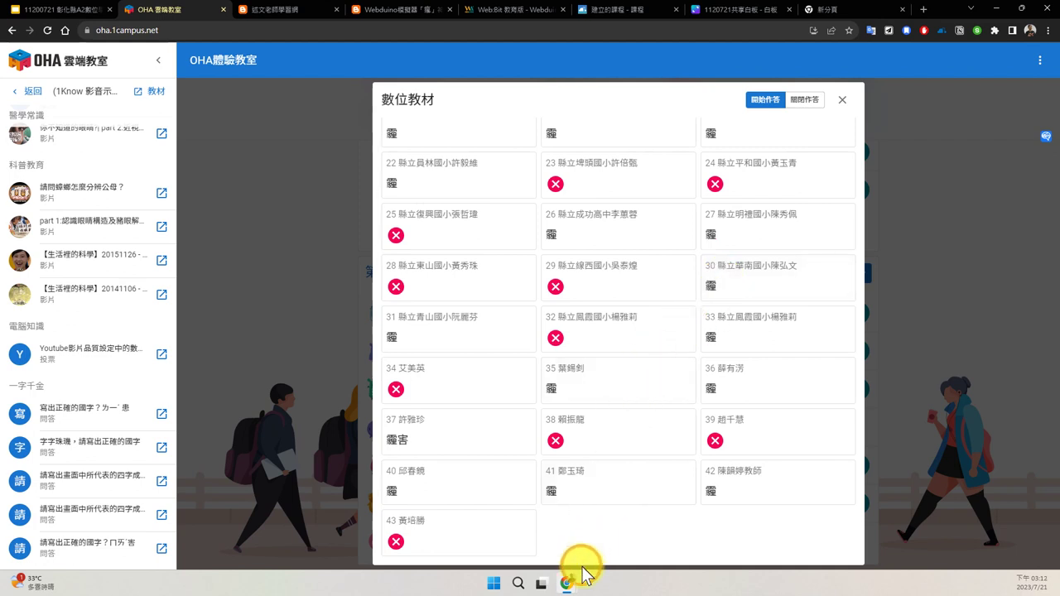
In the student window, dictate the answer 今天的天氣霾害很嚴重！所以，出門的時候要記得戴口罩。 with Windows voice typing.
{"action": "mouse_move", "coordinate": [567, 584]}
{"action": "left_click", "coordinate": [514, 553]}
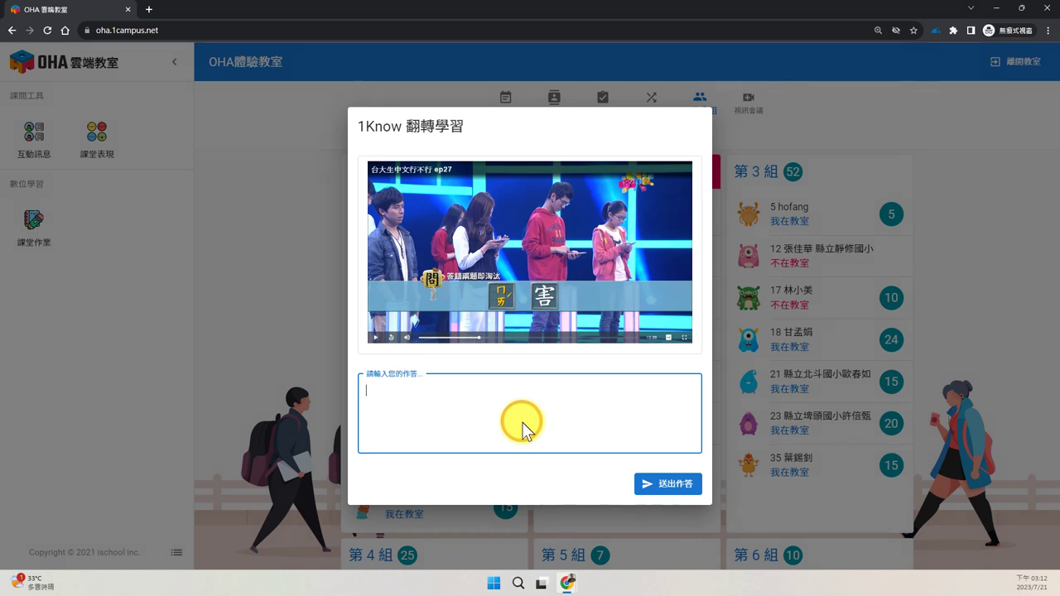
{"action": "mouse_move", "coordinate": [480, 405]}
{"action": "left_mouse_down"}
{"action": "mouse_move", "coordinate": [510, 431]}
{"action": "mouse_move", "coordinate": [550, 419]}
{"action": "mouse_move", "coordinate": [662, 417]}
{"action": "mouse_move", "coordinate": [655, 422]}
{"action": "mouse_move", "coordinate": [651, 414]}
{"action": "mouse_move", "coordinate": [724, 402]}
{"action": "mouse_move", "coordinate": [753, 407]}
{"action": "mouse_move", "coordinate": [710, 422]}
{"action": "mouse_move", "coordinate": [734, 450]}
{"action": "mouse_move", "coordinate": [800, 450]}
{"action": "mouse_move", "coordinate": [585, 473]}
{"action": "mouse_move", "coordinate": [388, 444]}
{"action": "mouse_move", "coordinate": [762, 362]}
{"action": "mouse_move", "coordinate": [784, 448]}
{"action": "left_mouse_up"}
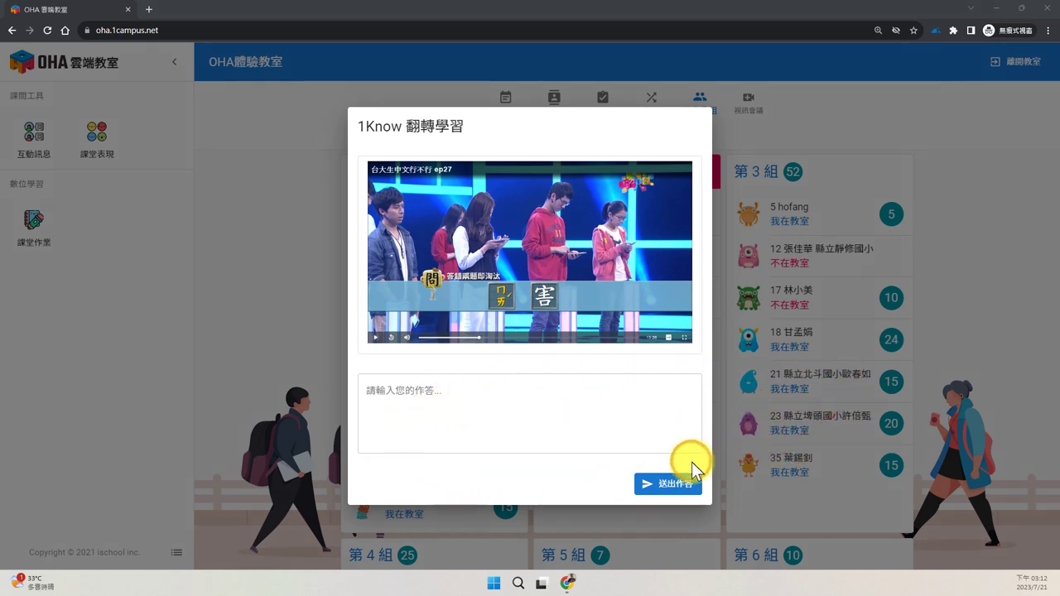
{"action": "left_click", "coordinate": [517, 394]}
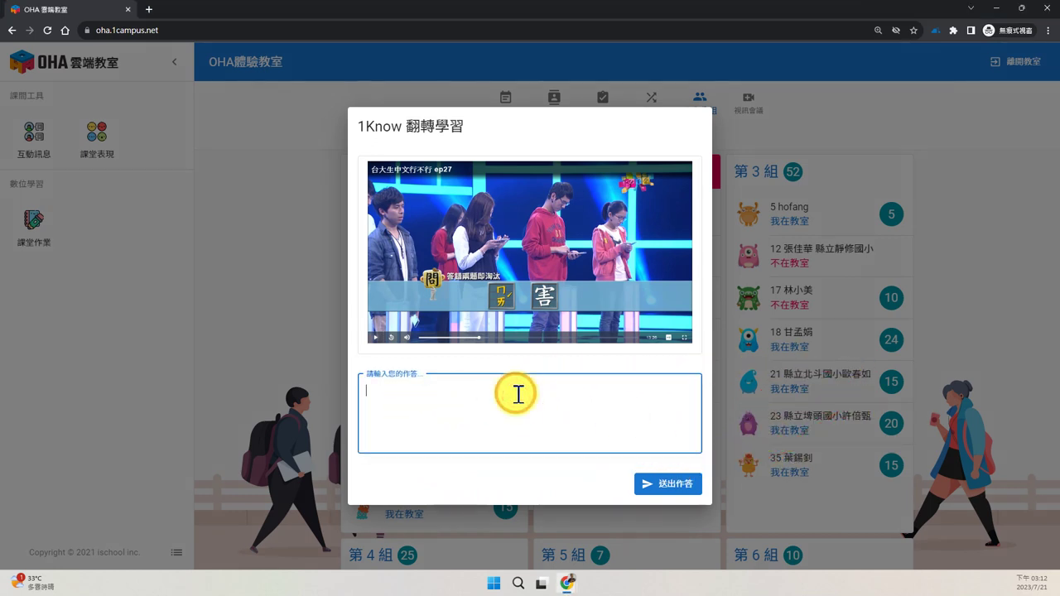
{"action": "key", "text": "super+h"}
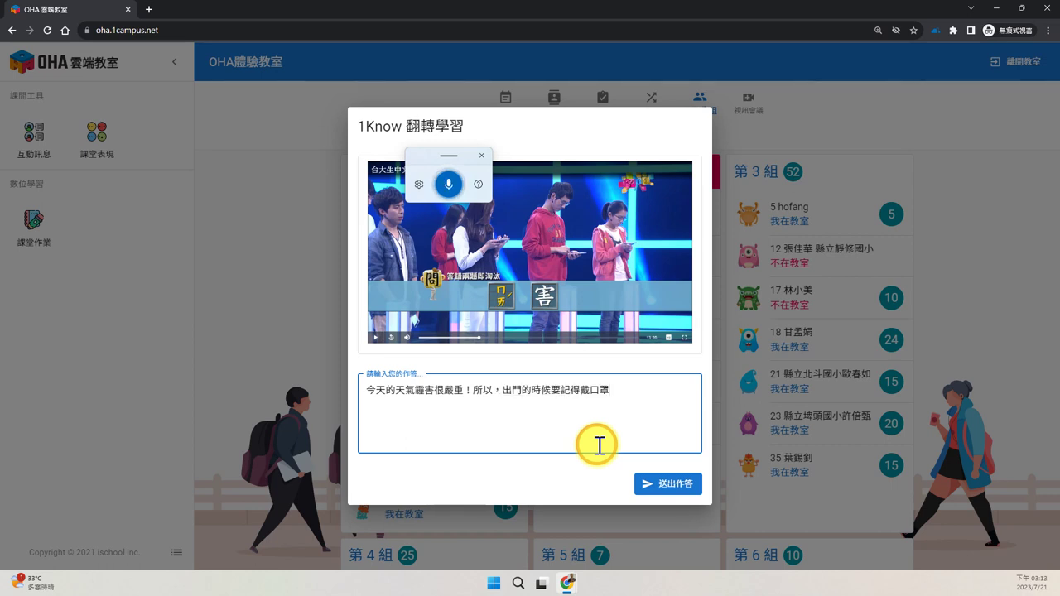
{"action": "left_click", "coordinate": [450, 183]}
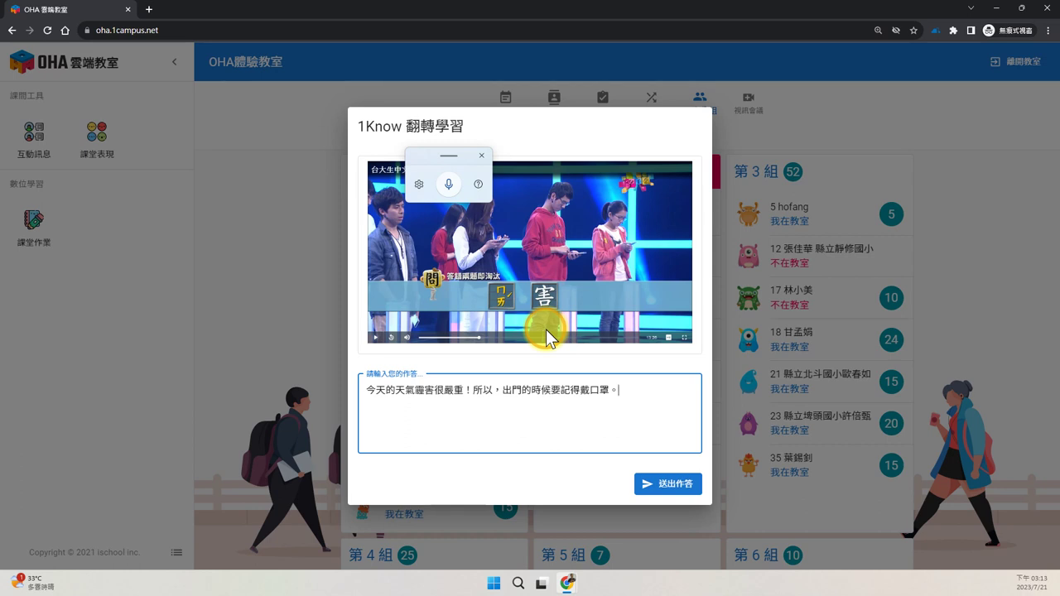
View the voice typing settings, add a line break after the dictated answer, and close voice typing.
{"action": "left_click", "coordinate": [420, 187]}
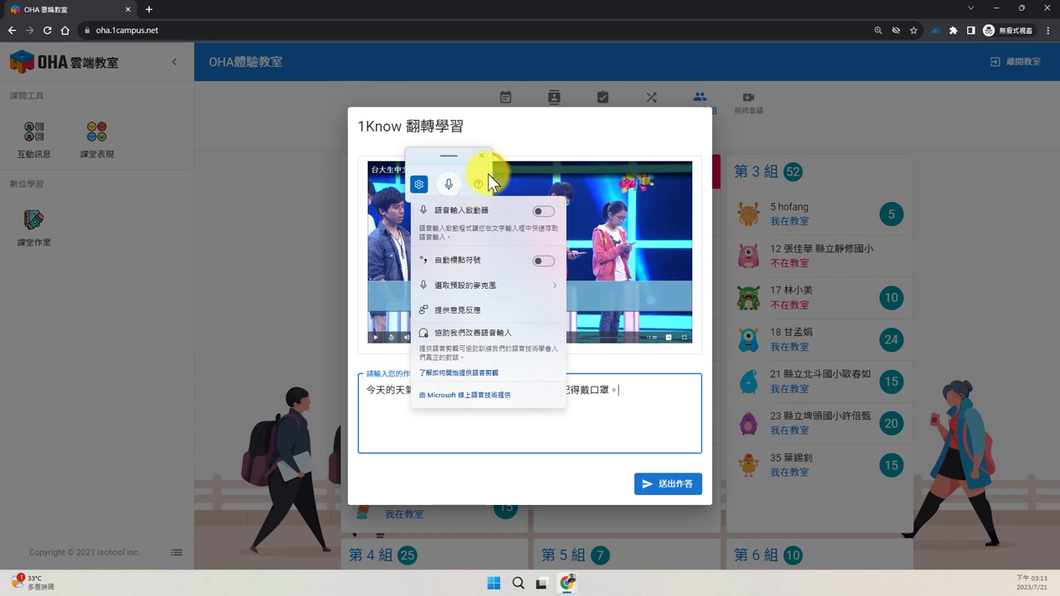
{"action": "left_click", "coordinate": [451, 164]}
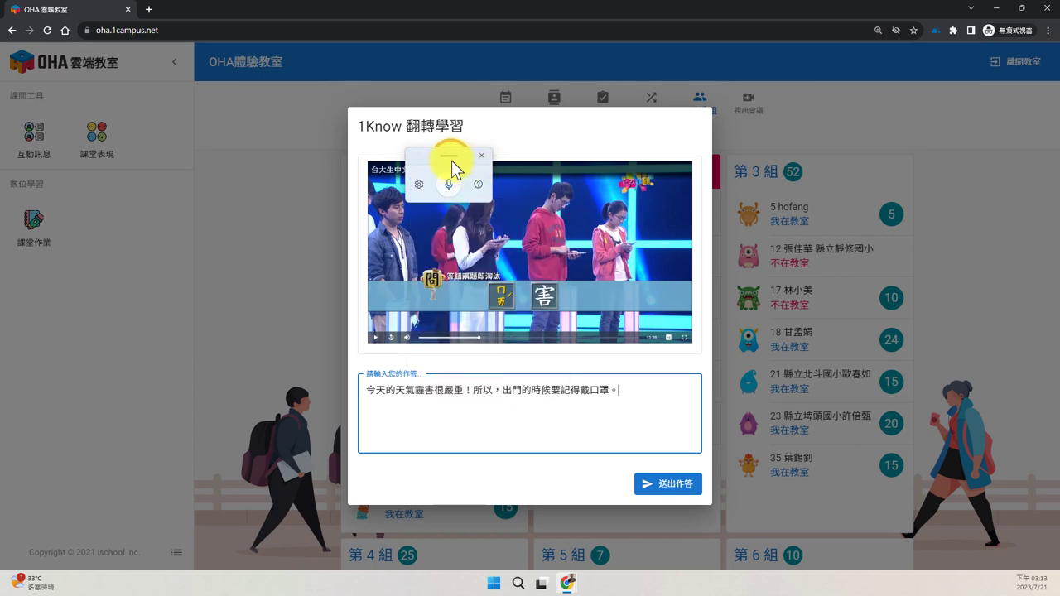
{"action": "left_click", "coordinate": [671, 389]}
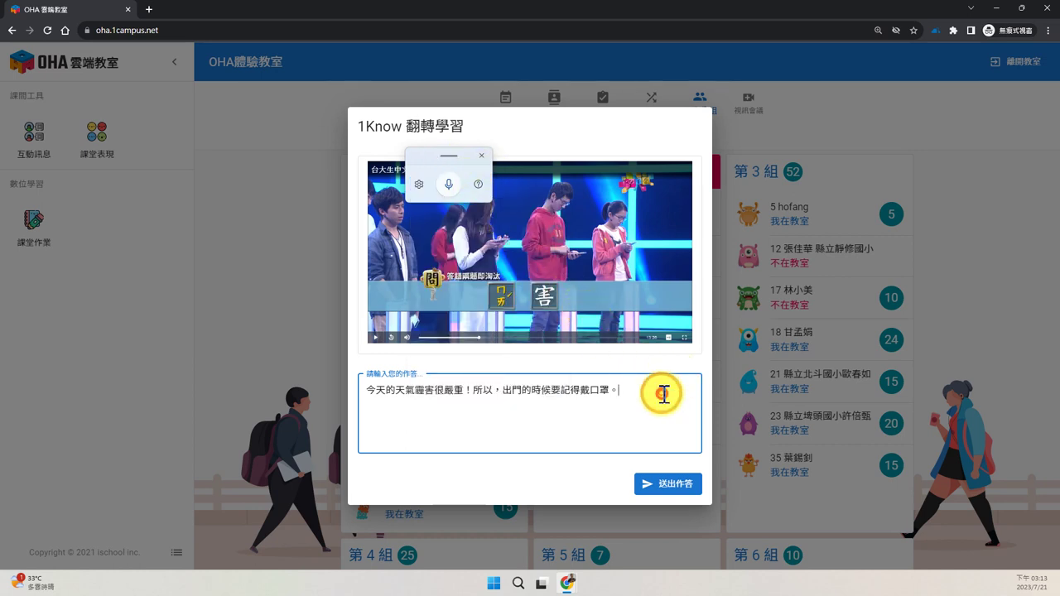
{"action": "key", "text": "Return"}
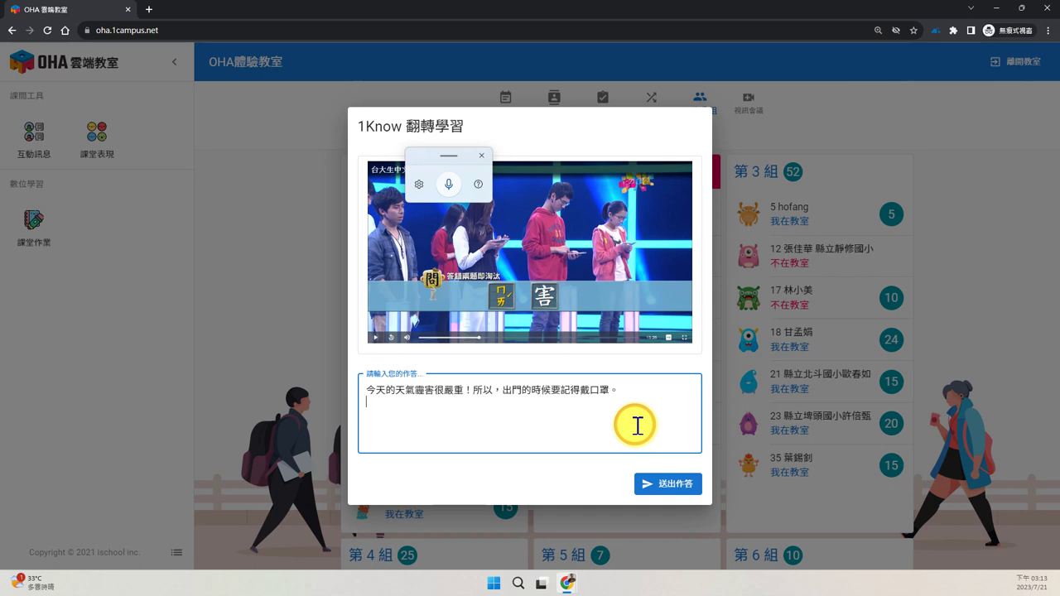
{"action": "left_click", "coordinate": [482, 155]}
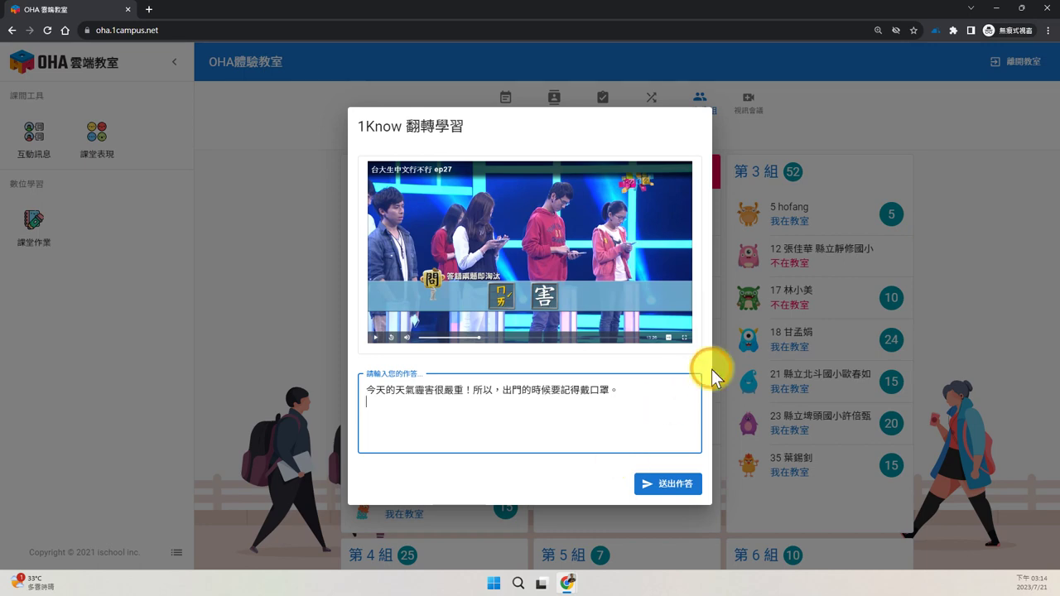
Switch to the teacher's classroom window, stop answering for the question, and close the 數位教材 dialog.
{"action": "mouse_move", "coordinate": [566, 583]}
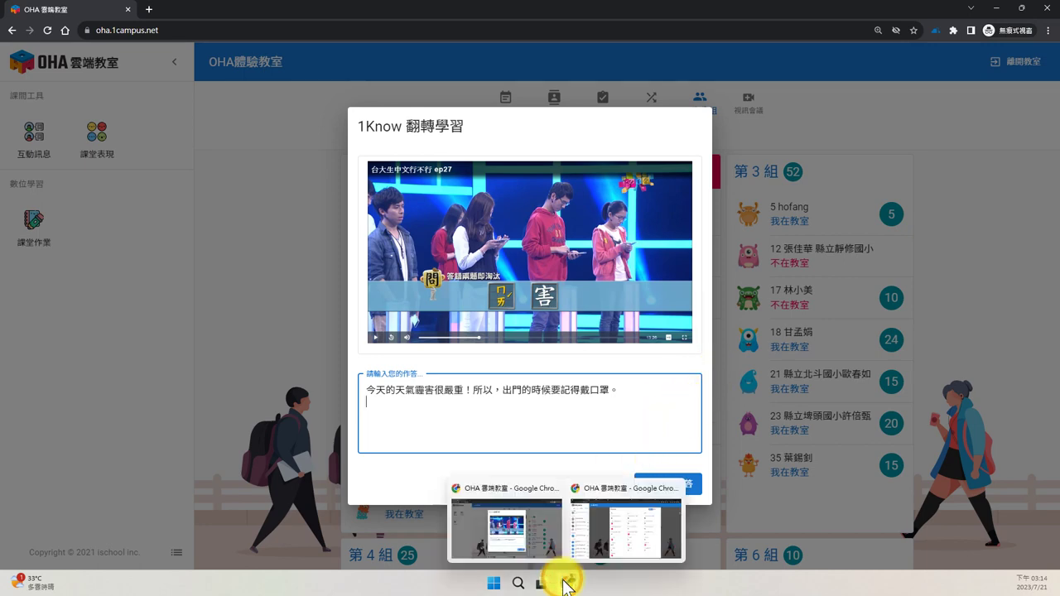
{"action": "left_click", "coordinate": [627, 543]}
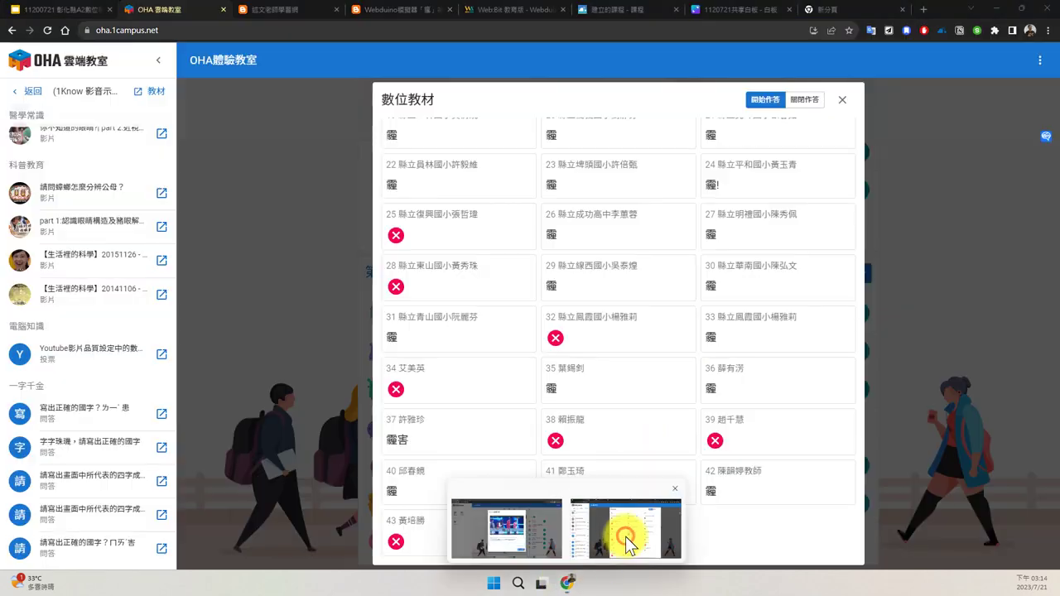
{"action": "left_click", "coordinate": [804, 101]}
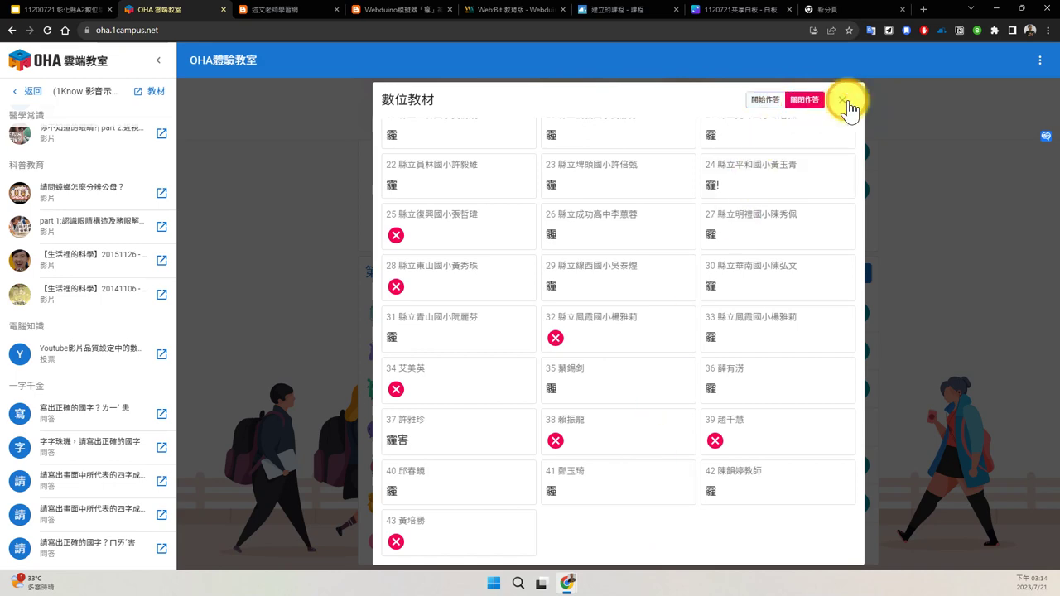
{"action": "left_click", "coordinate": [843, 101]}
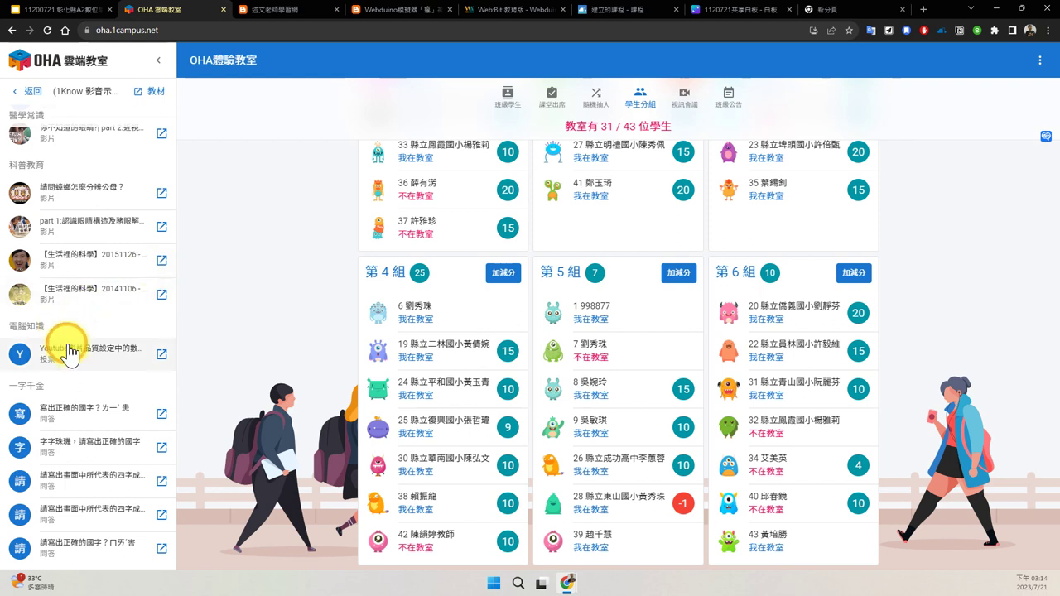
Leave the (1Know 影音示範) 常識題 course and the 數位教材 list, and switch to the workshop presentation in Google Slides.
{"action": "scroll", "coordinate": [70, 352], "scroll_direction": "up", "scroll_amount": 5}
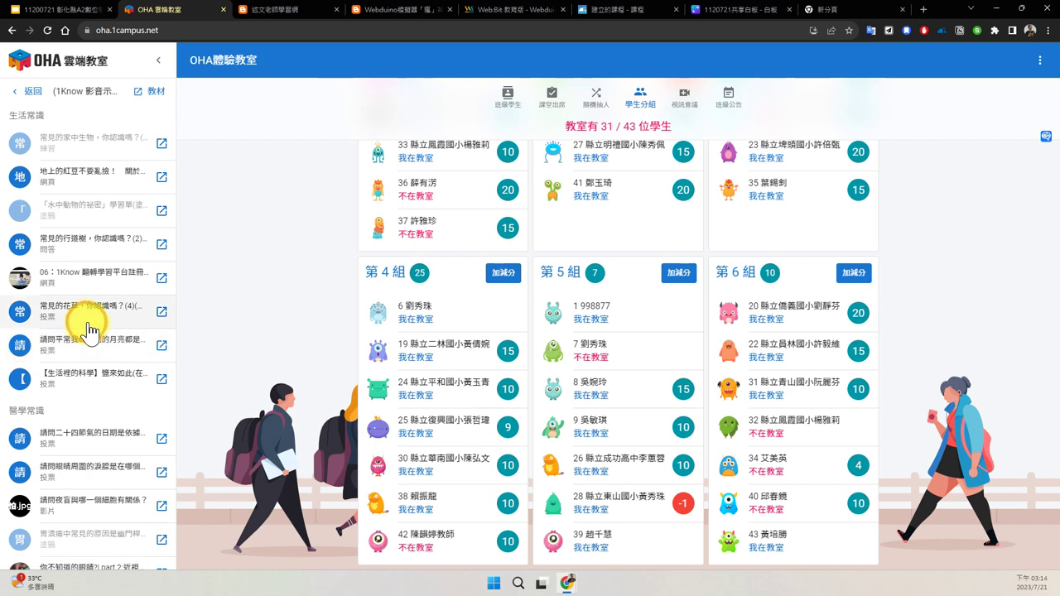
{"action": "left_click", "coordinate": [44, 97]}
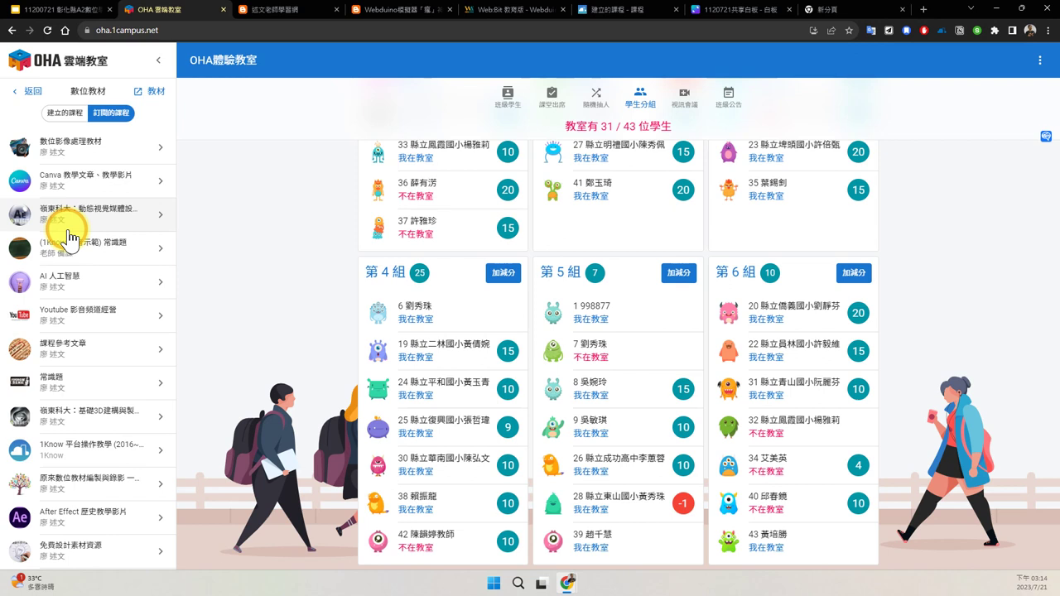
{"action": "left_click", "coordinate": [19, 93]}
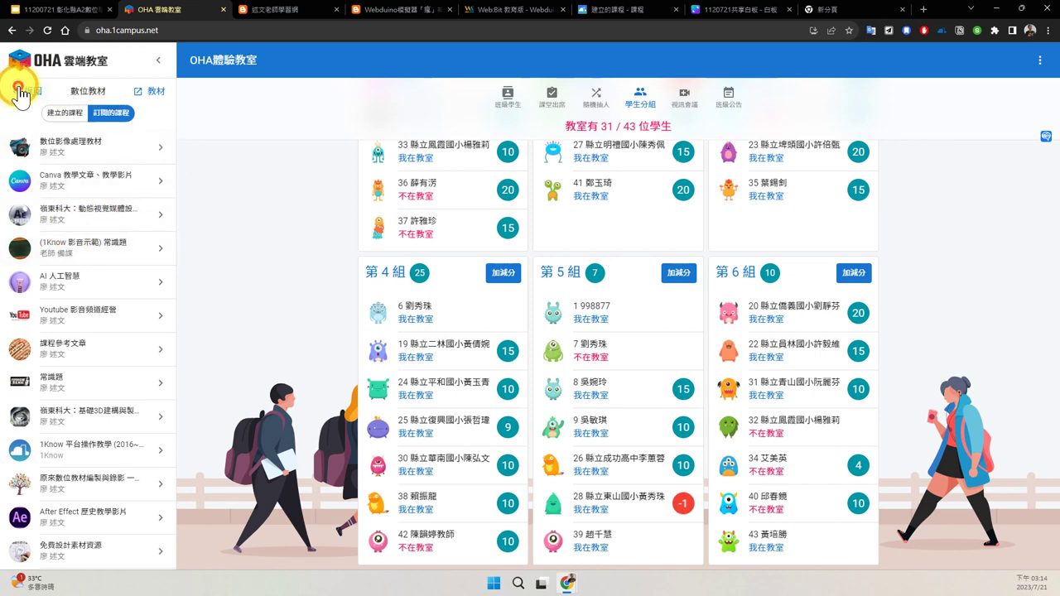
{"action": "left_click", "coordinate": [71, 10]}
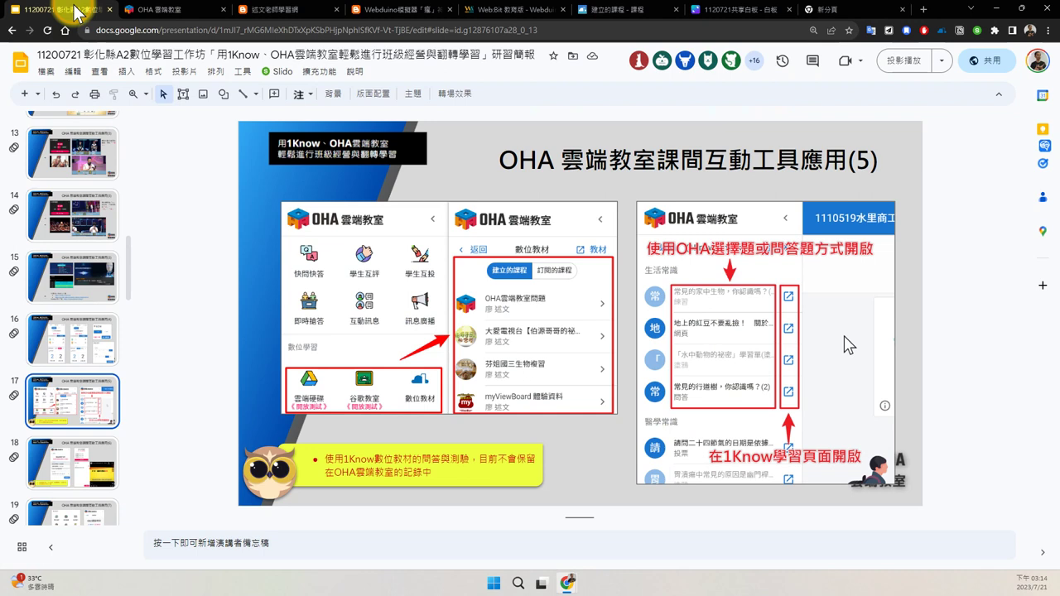